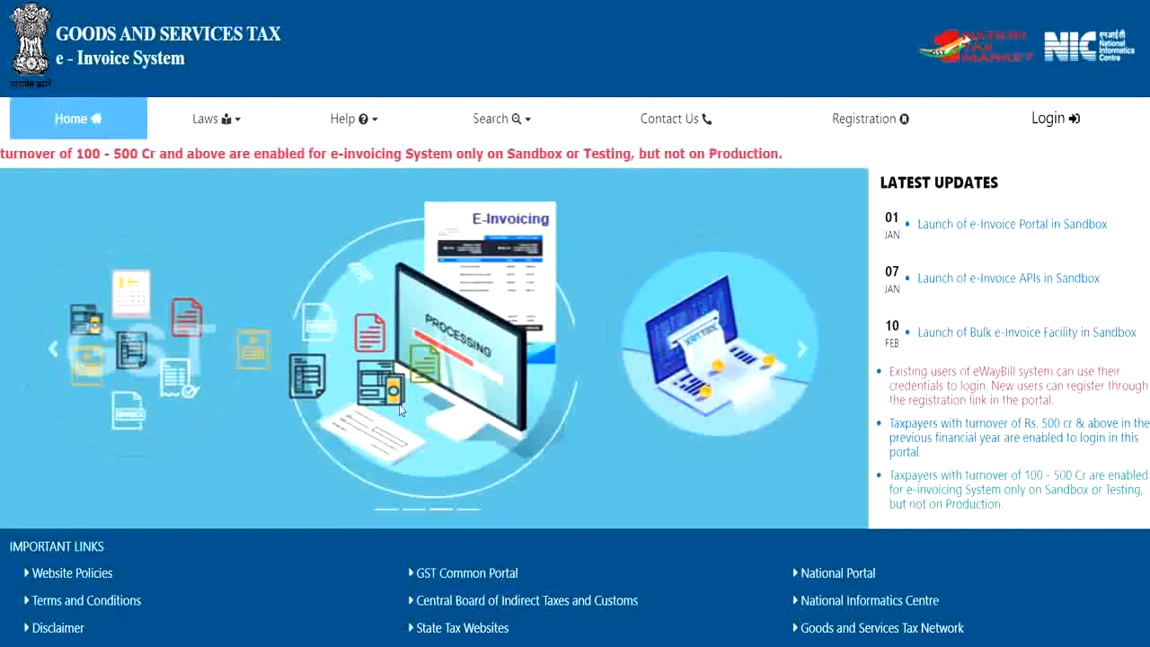
Open the Bulk Generation Tools page from the portal's help resources
click(363, 118)
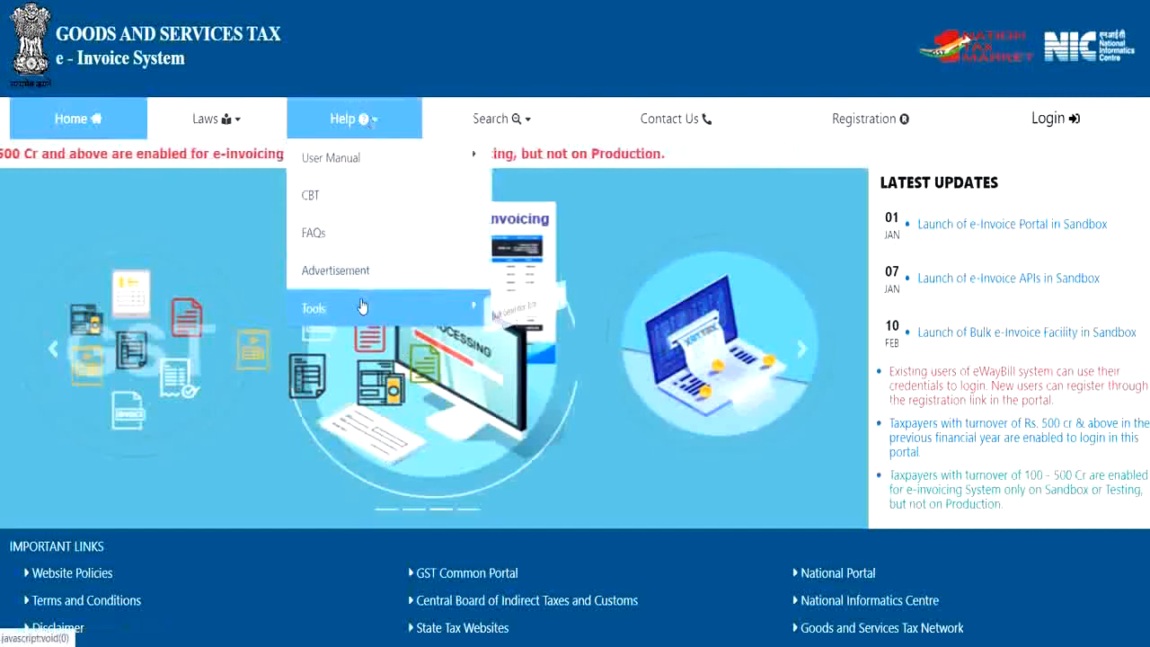
mouse_move(390, 308)
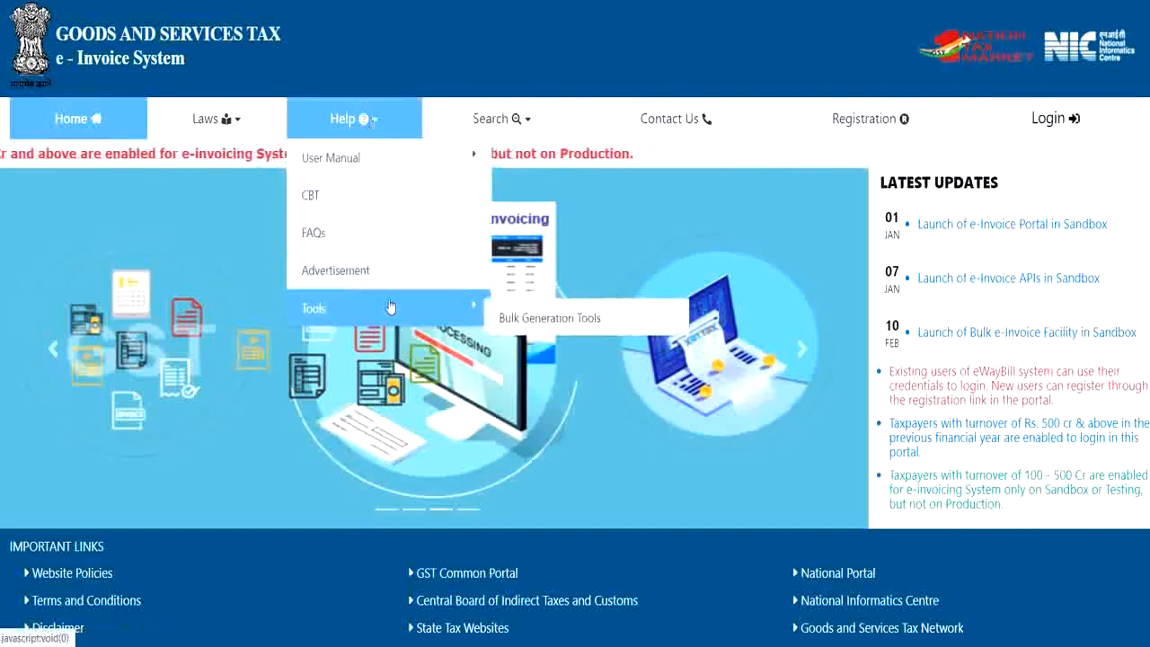
click(519, 321)
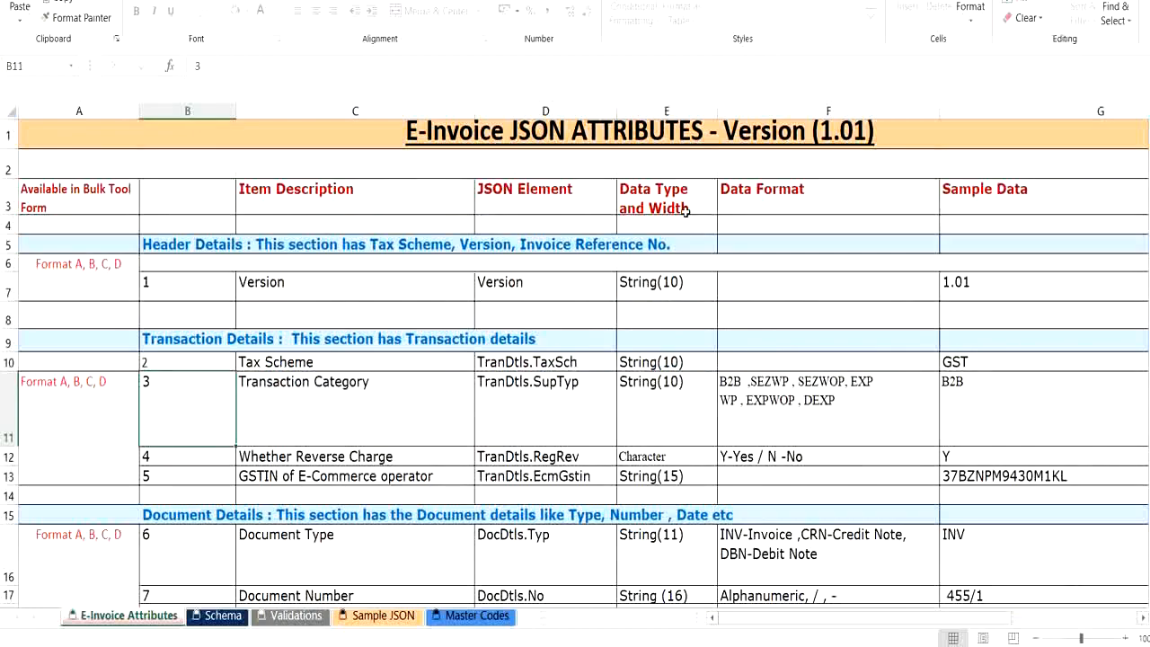
Read through the E-Invoice JSON attributes, from the header and transaction details down to the Ship To details
scroll(686, 210, down, 5)
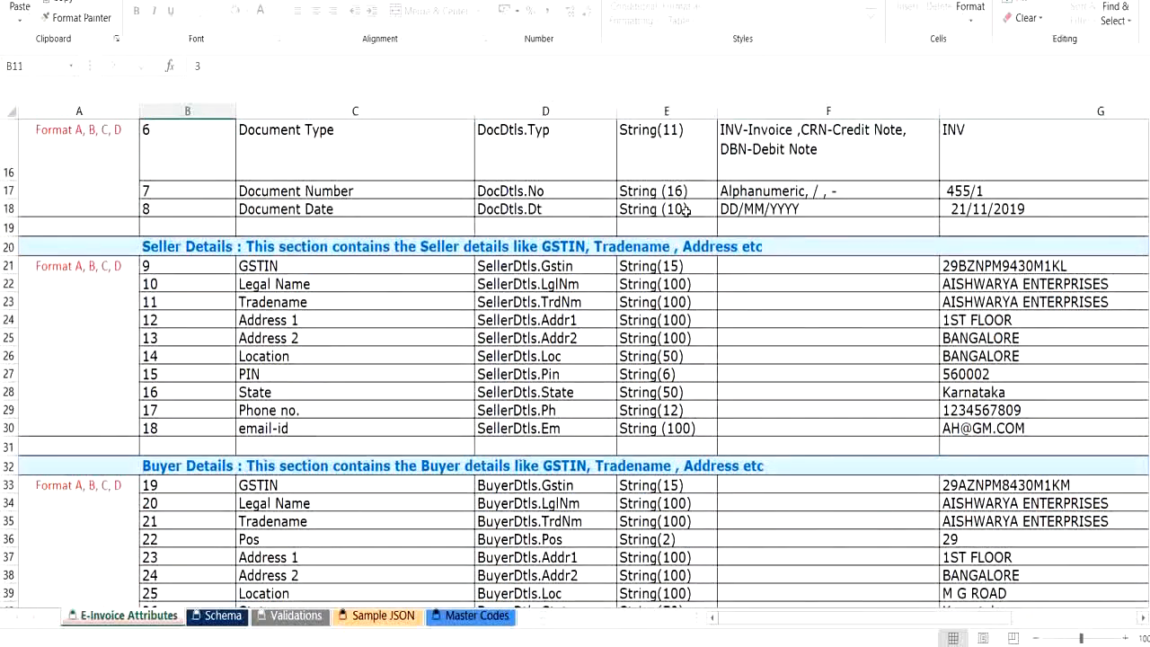
scroll(687, 211, down, 5)
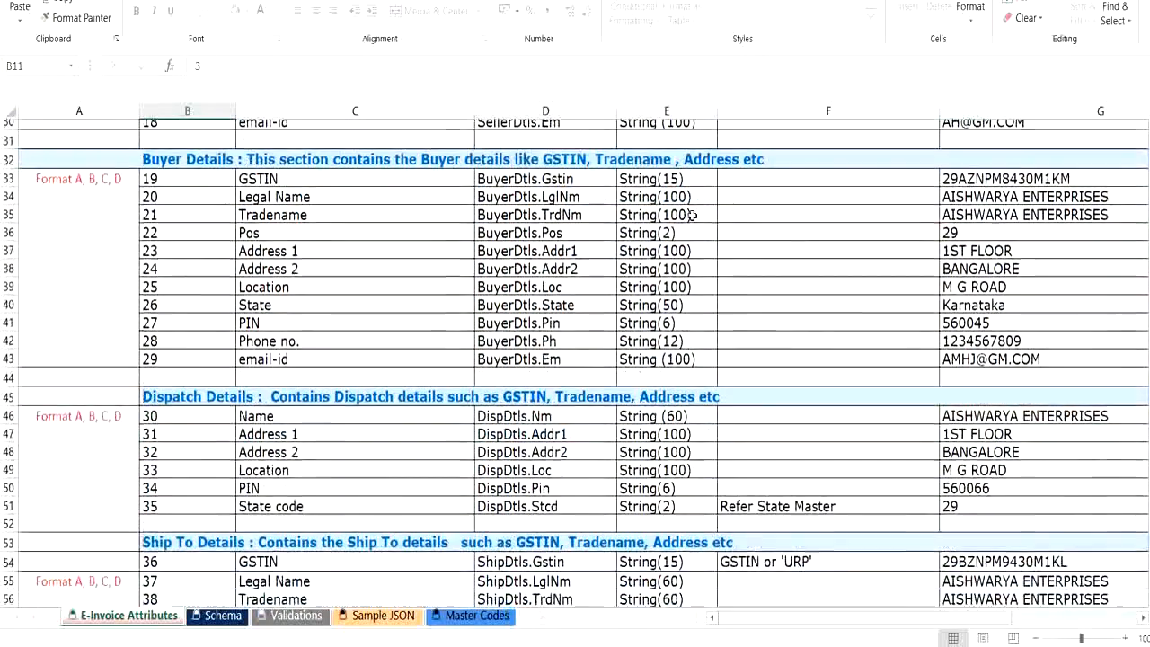
scroll(692, 215, down, 3)
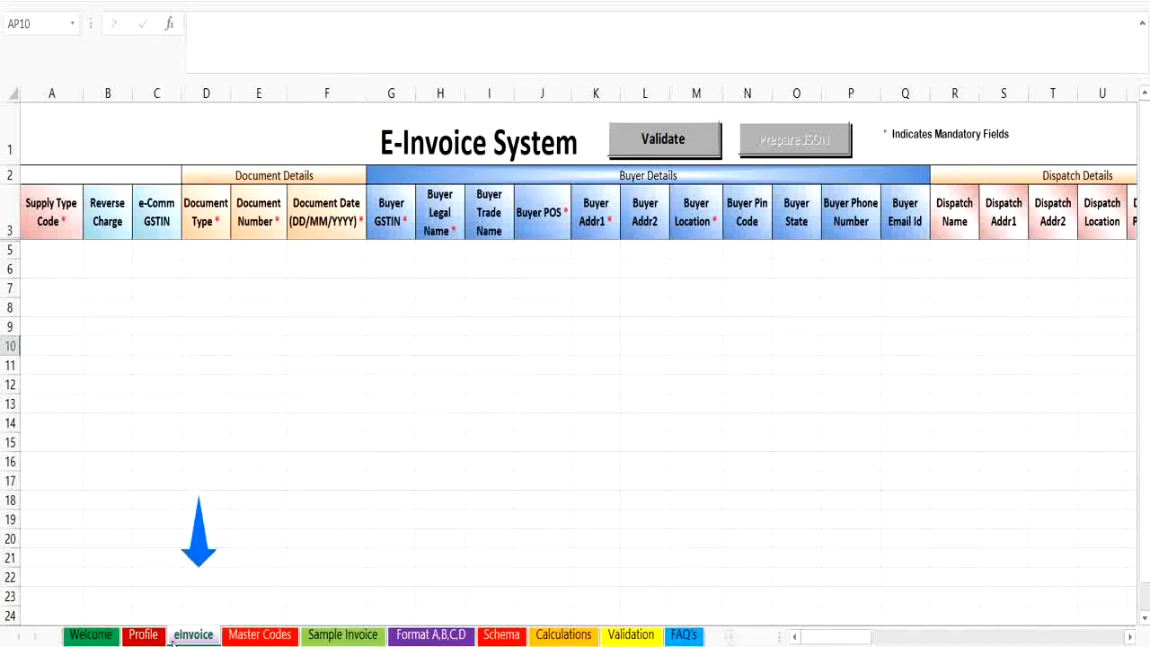
Examine the product detail columns in the Format A eInvoice sheet and the Items sheet of the FormB workbook
drag(872, 639, 970, 636)
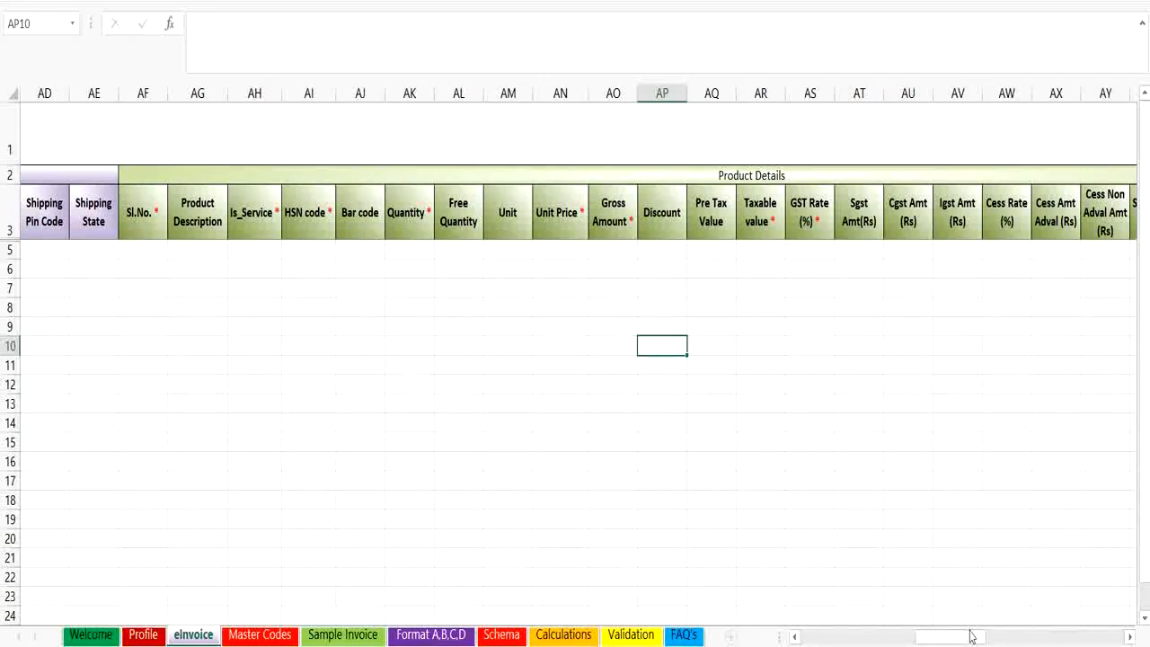
click(454, 636)
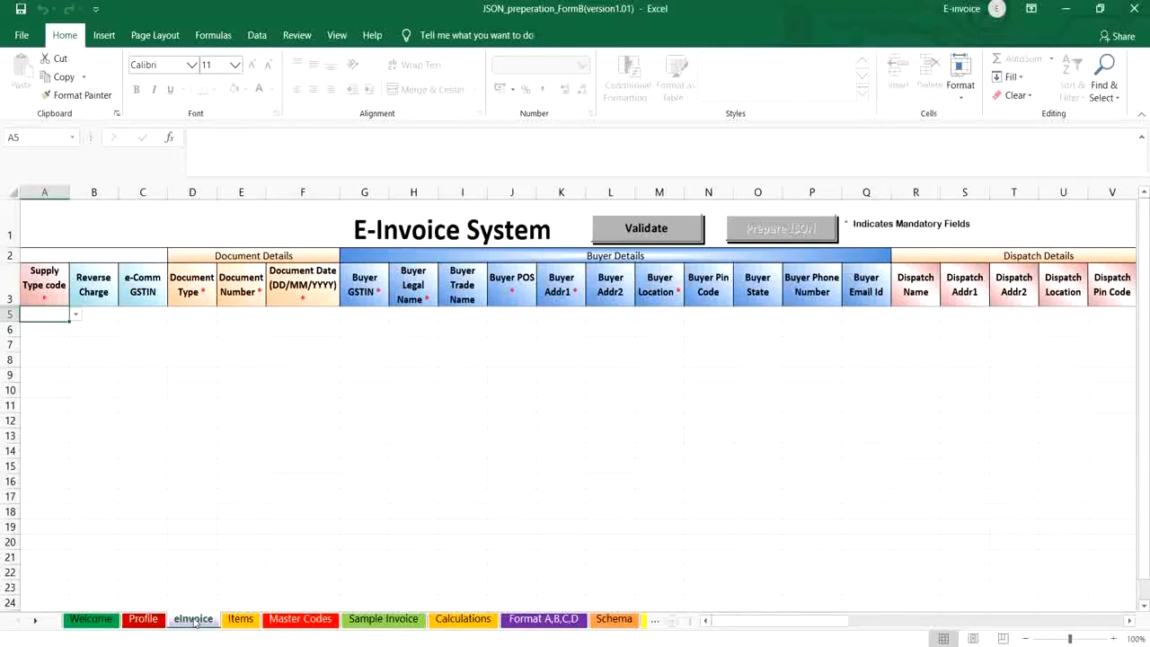
click(239, 619)
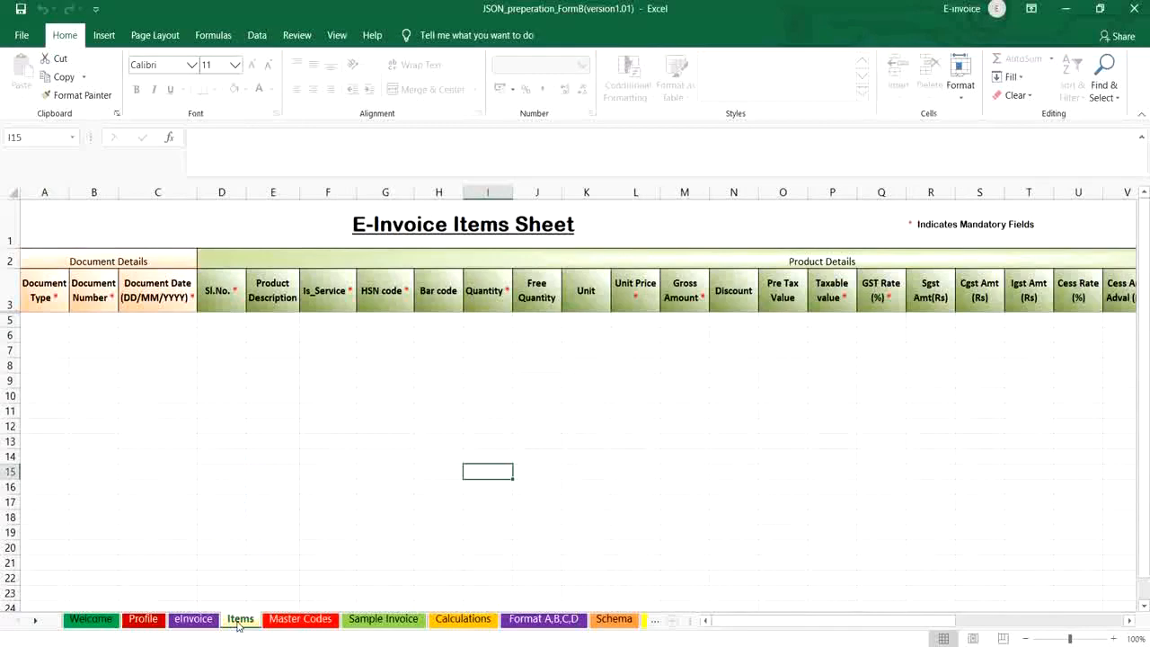
click(557, 623)
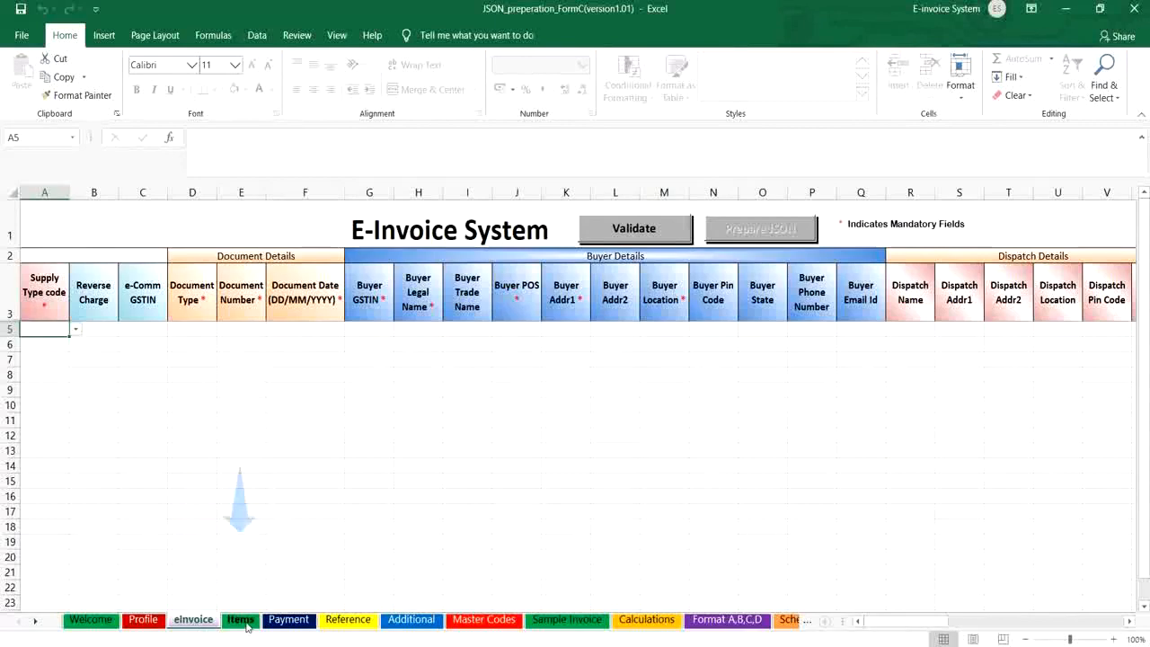
Look through the Items, Payment, Reference and Additional sheets of the FormC workbook and the eInvoice columns of FormD
click(241, 620)
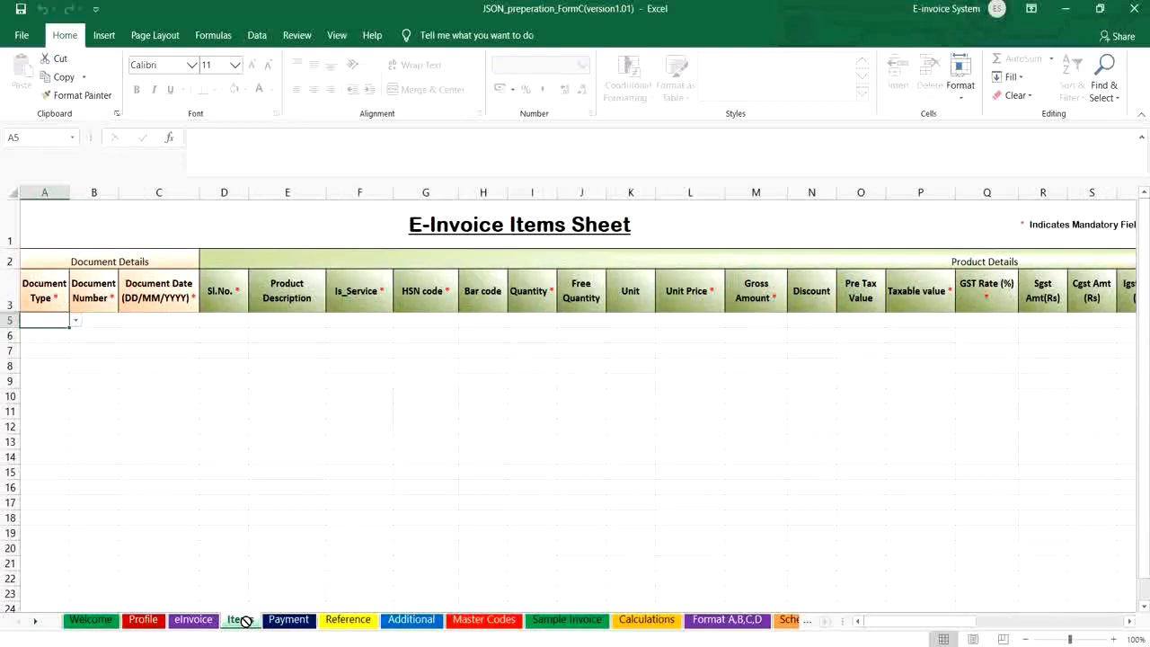
click(283, 622)
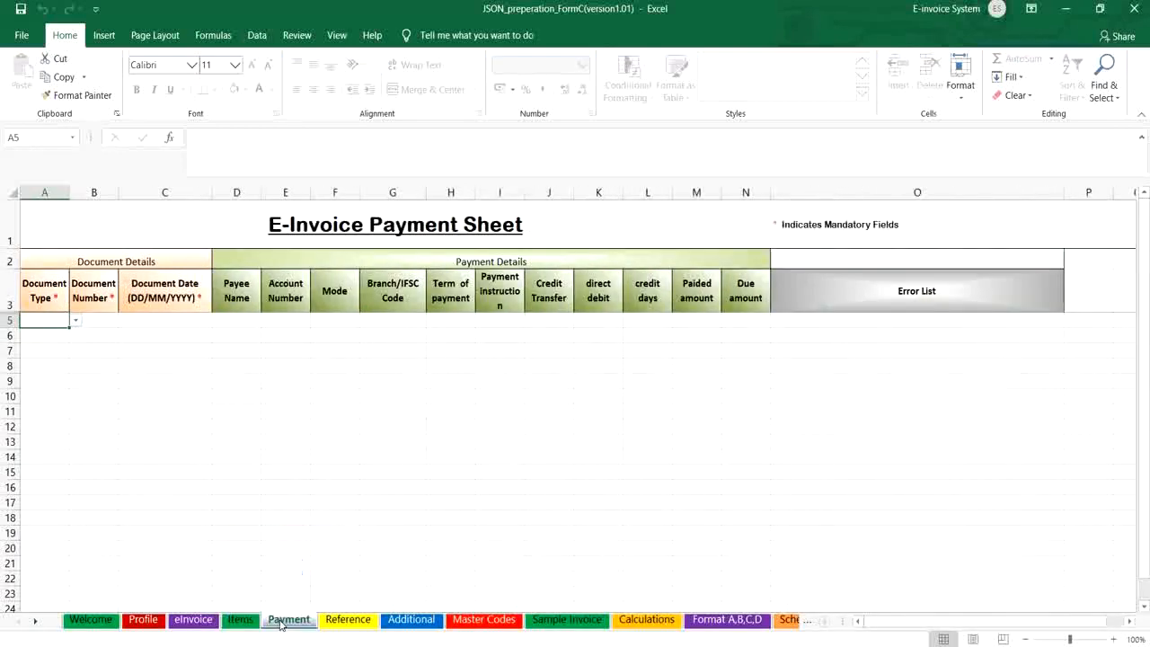
click(341, 622)
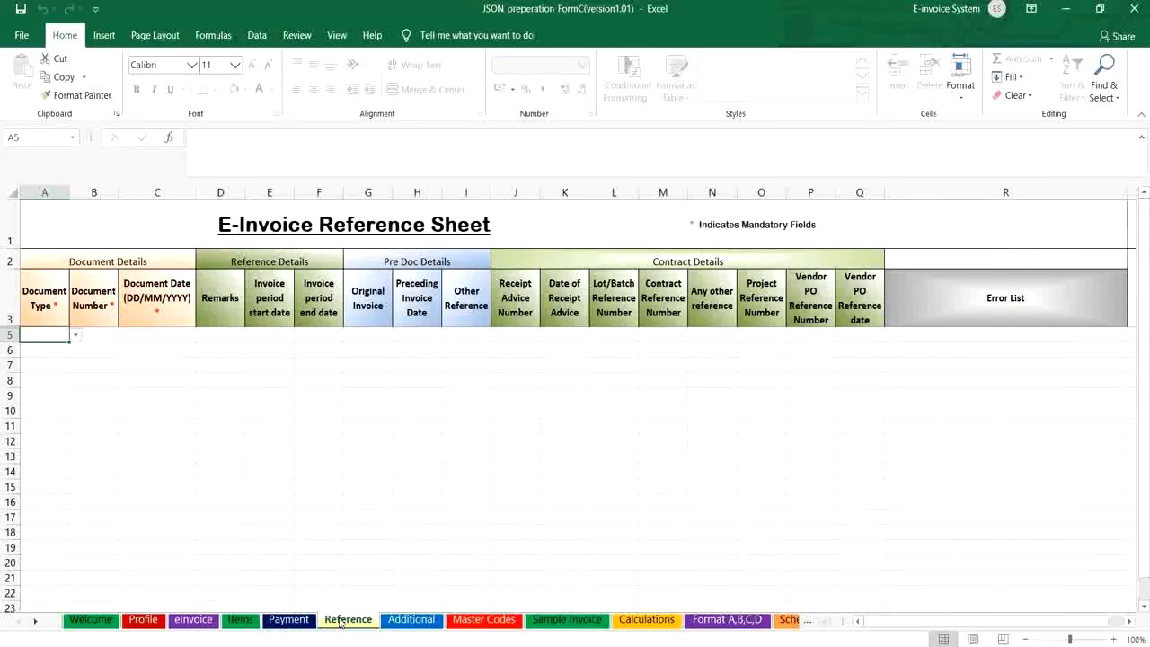
click(412, 622)
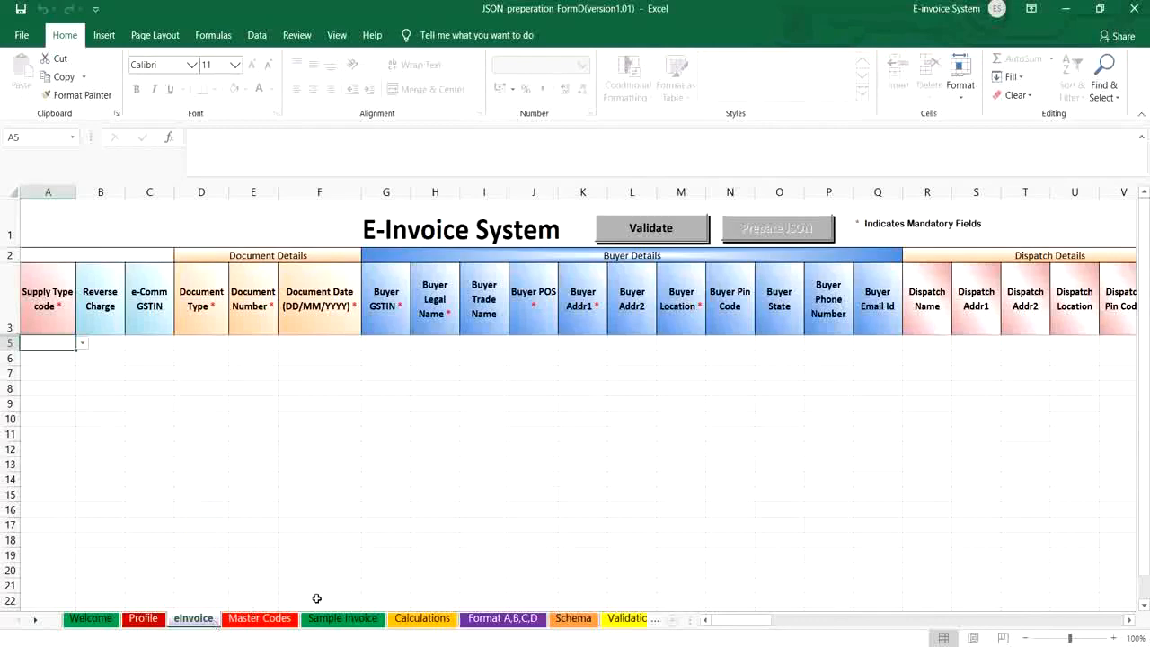
drag(732, 623, 1115, 621)
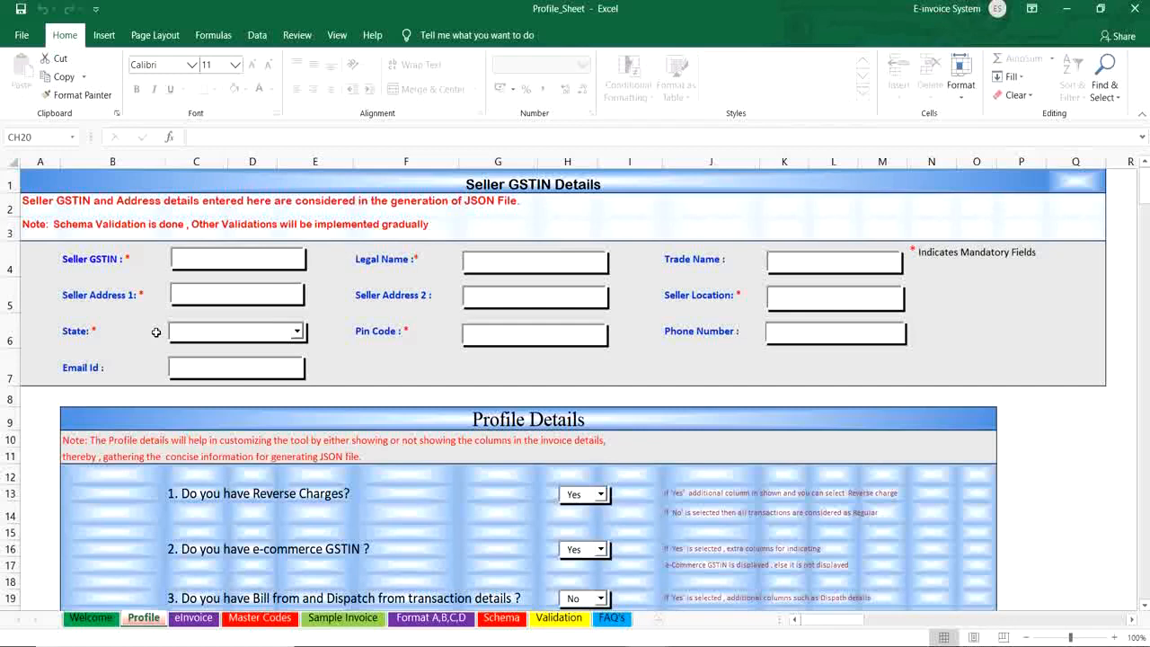
Review the Profile Details questions and the columns of the eInvoice sheet
scroll(155, 333, down, 2)
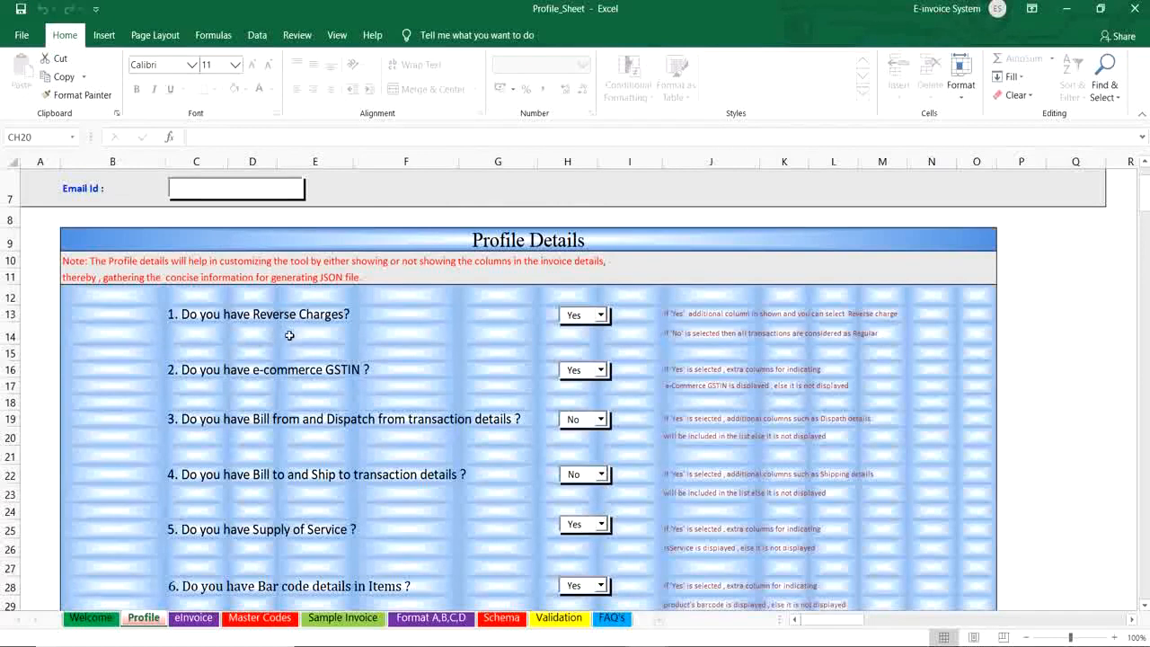
click(194, 618)
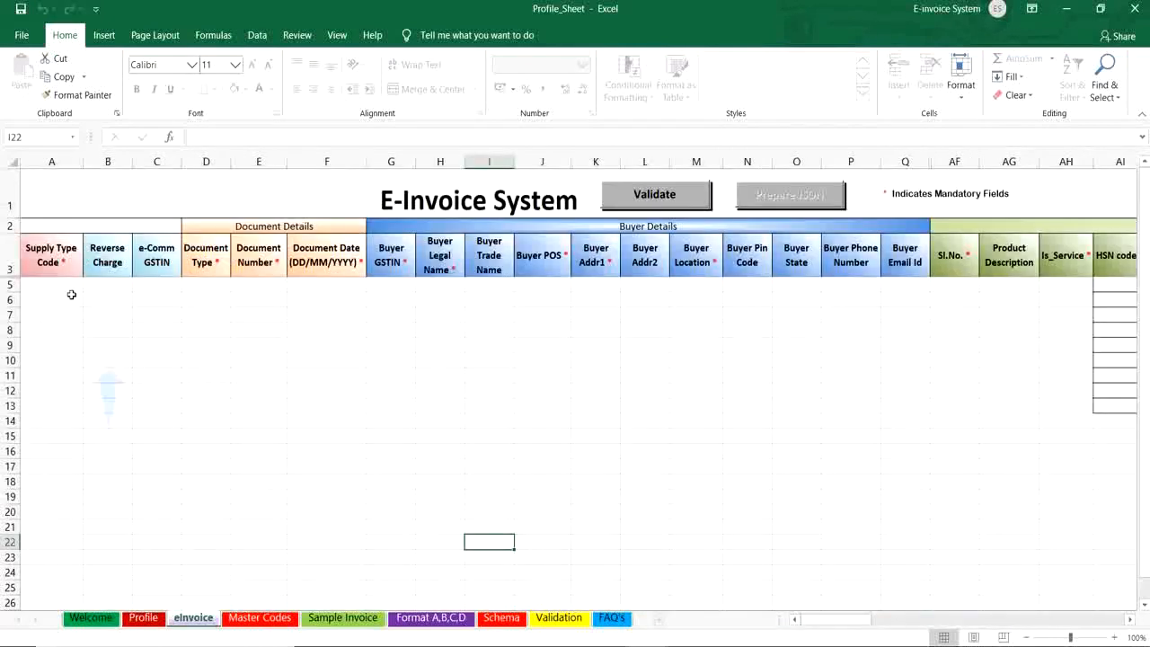
Answer No to the Reverse Charges question in the Profile sheet and check the resulting eInvoice columns
click(142, 618)
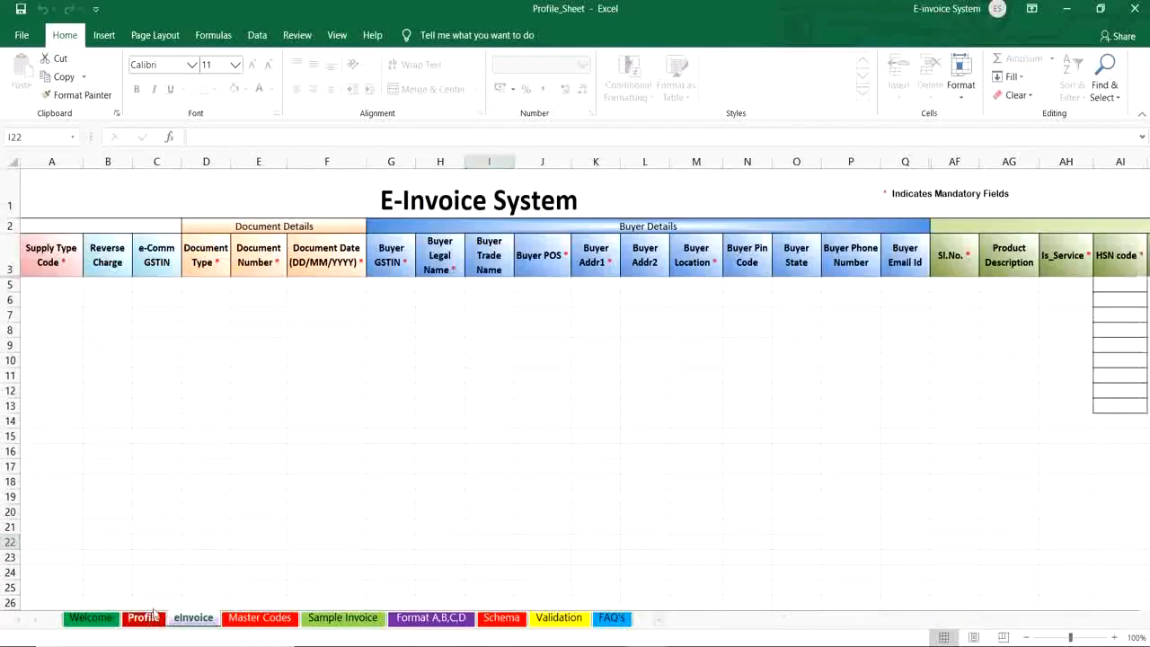
click(596, 314)
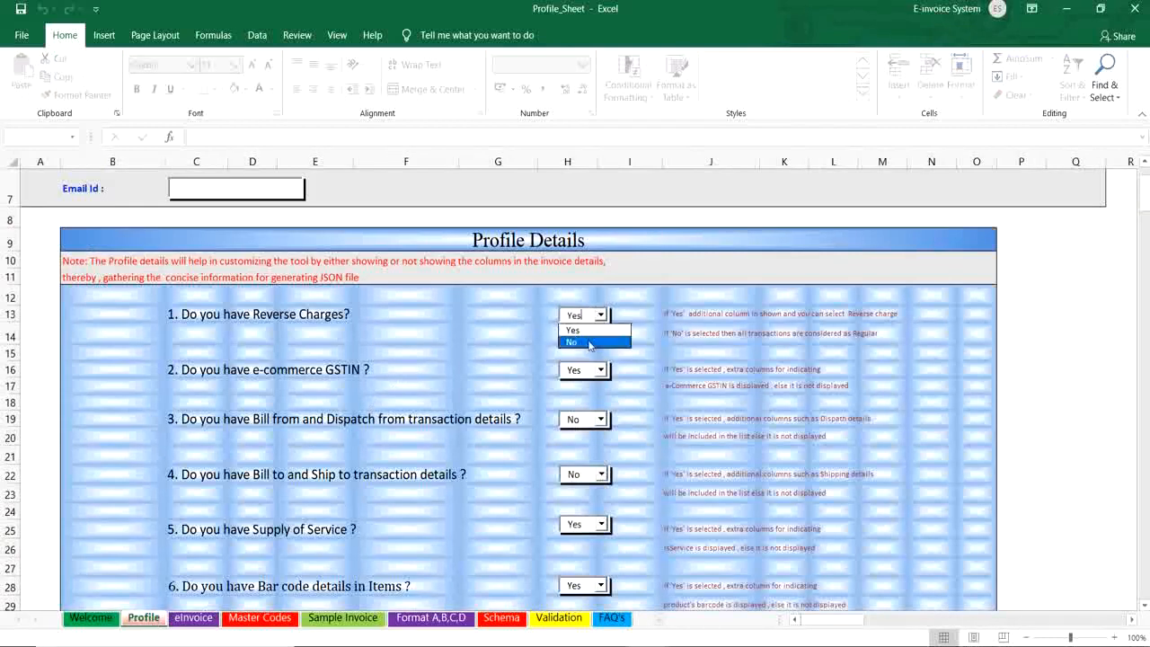
click(575, 337)
click(191, 618)
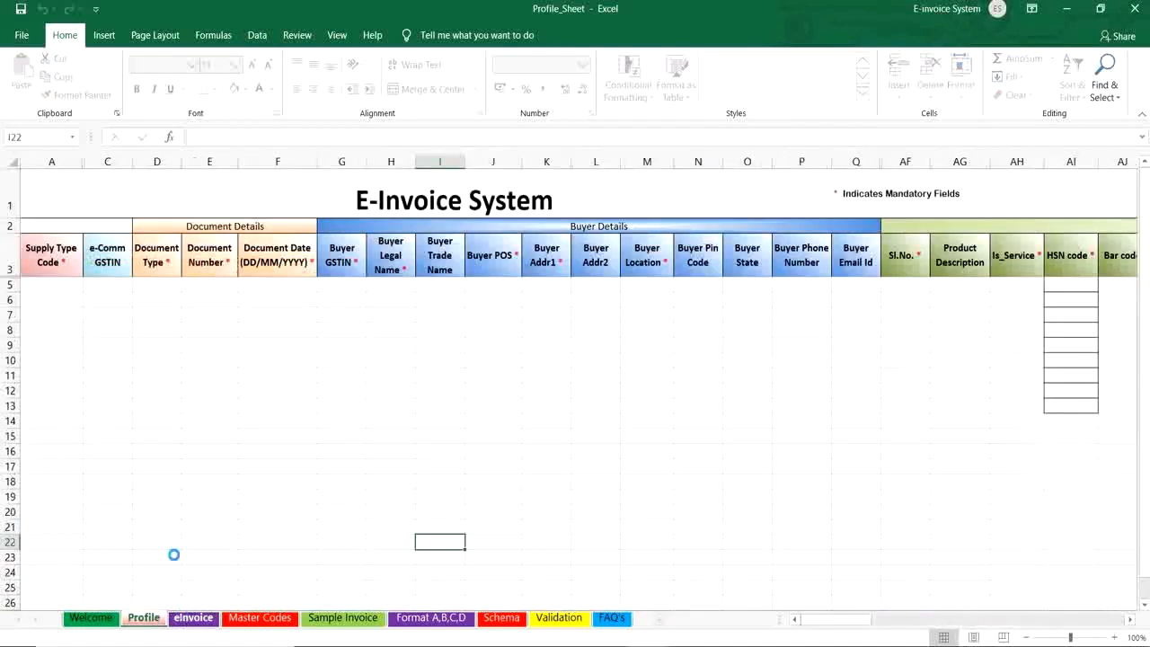
click(145, 618)
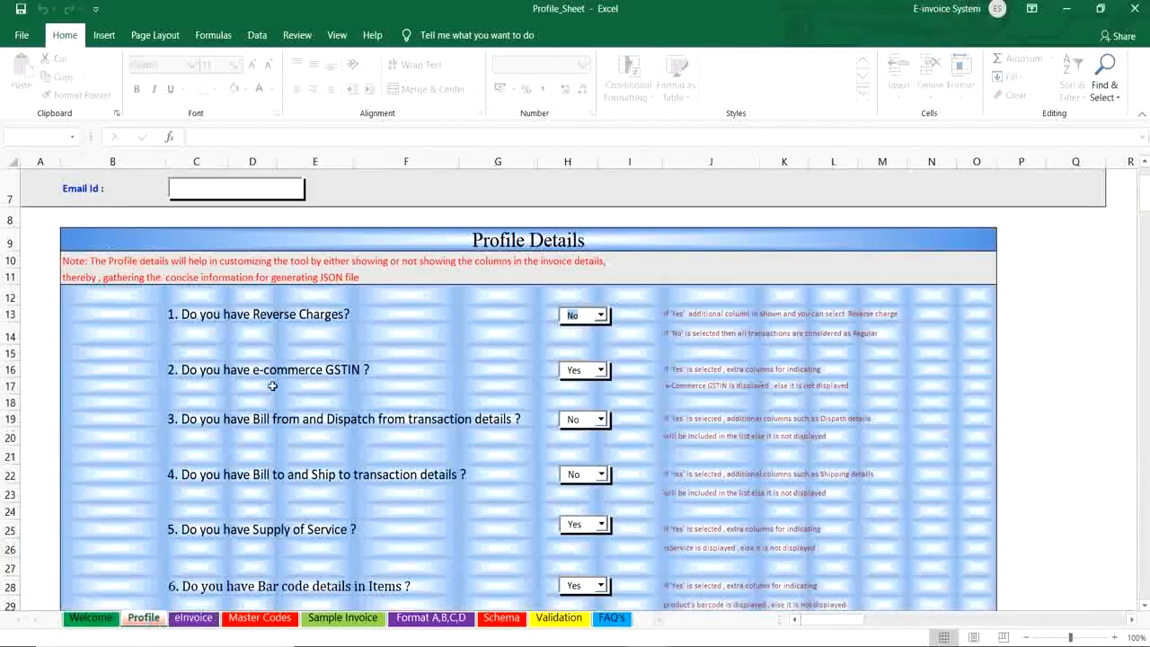
click(192, 618)
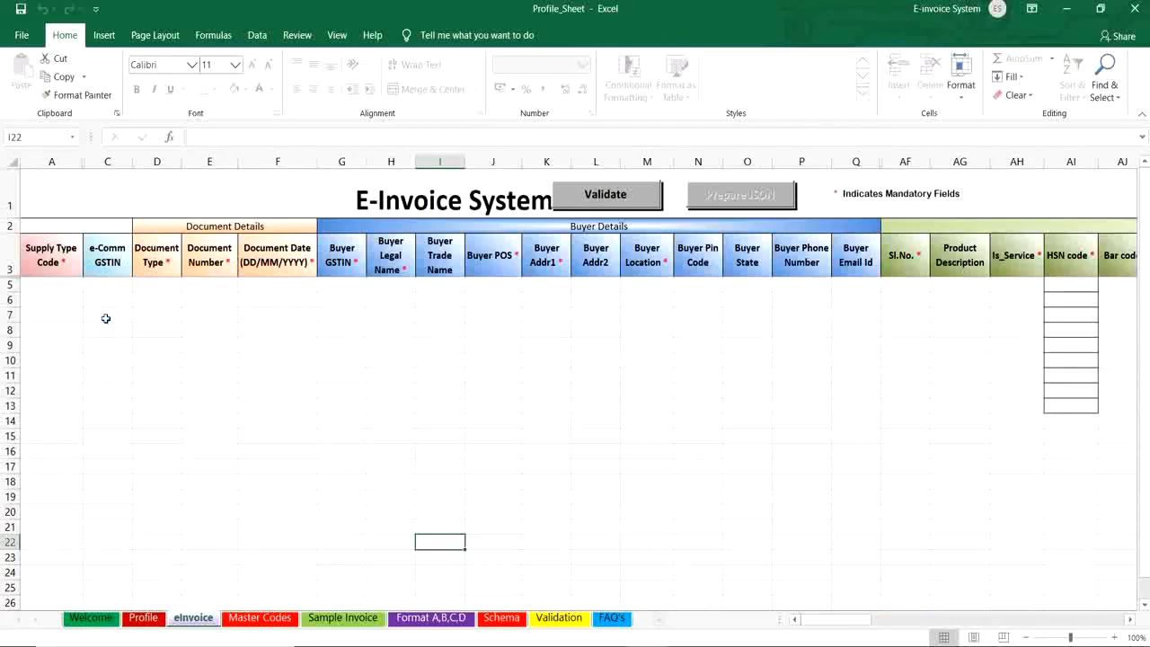
Answer No to the e-commerce GSTIN question in the Profile sheet and check the eInvoice columns
click(142, 618)
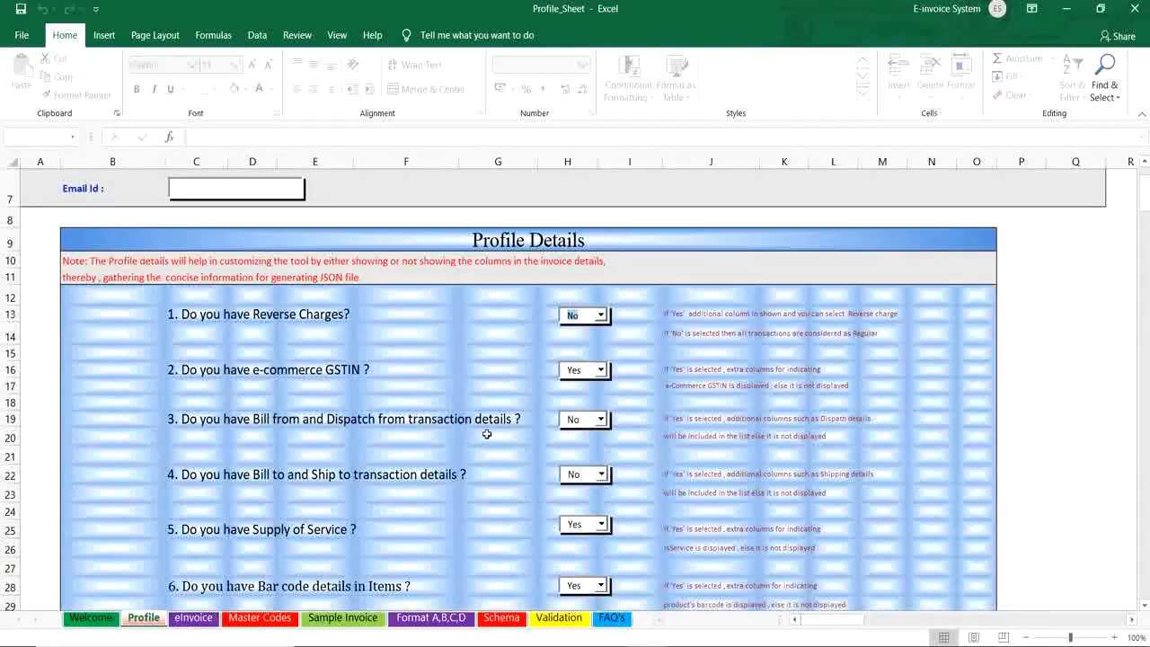
click(600, 370)
click(588, 398)
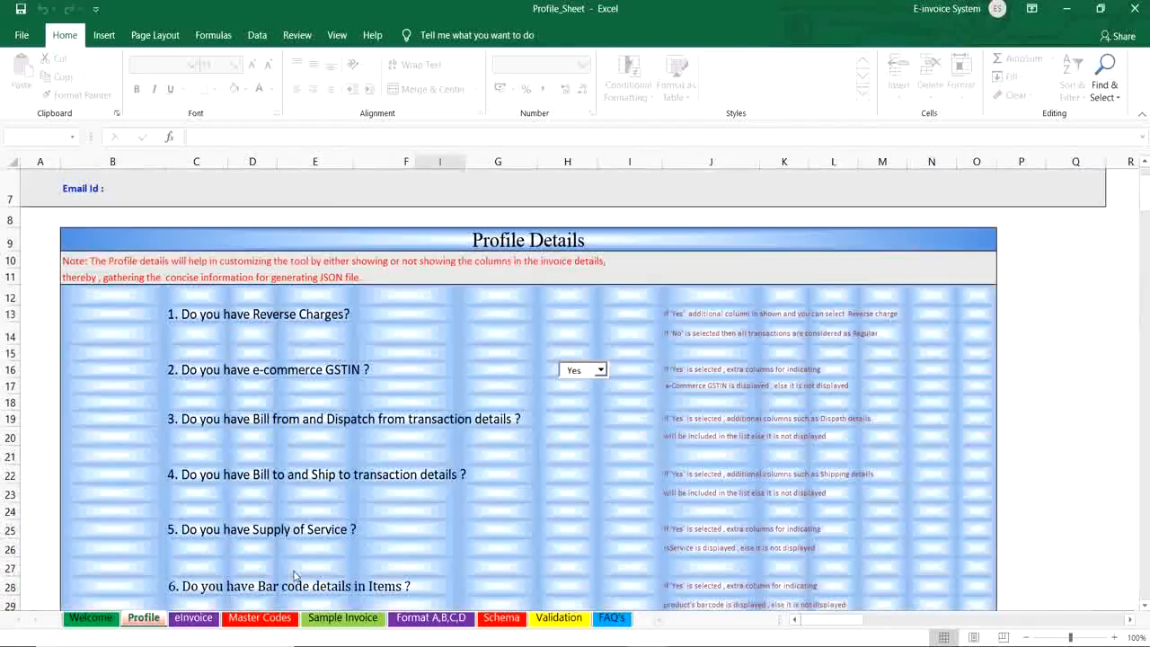
click(193, 618)
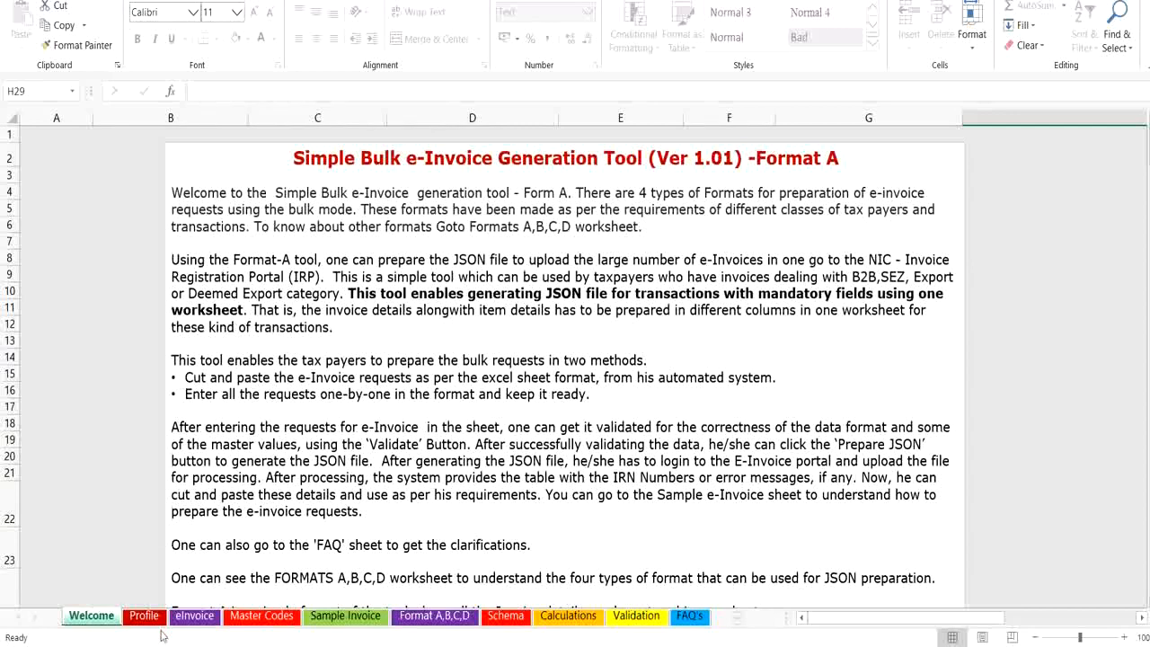
In the Format A eInvoice sheet, choose B2B as the Supply Type Code of the first invoice row
click(190, 620)
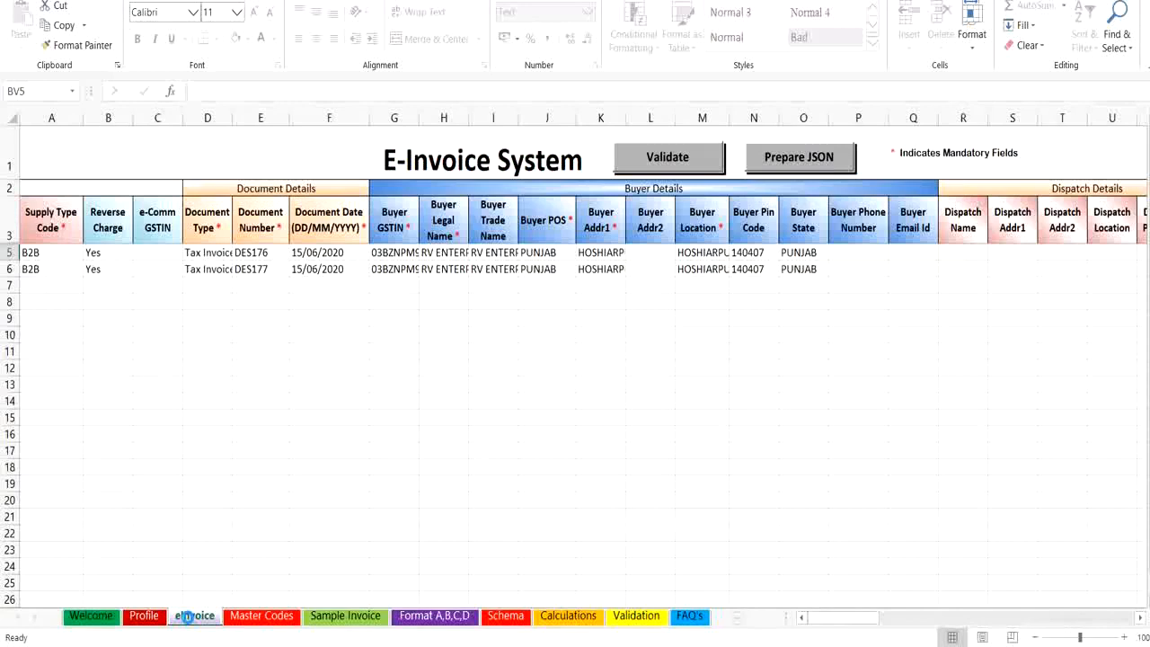
click(78, 258)
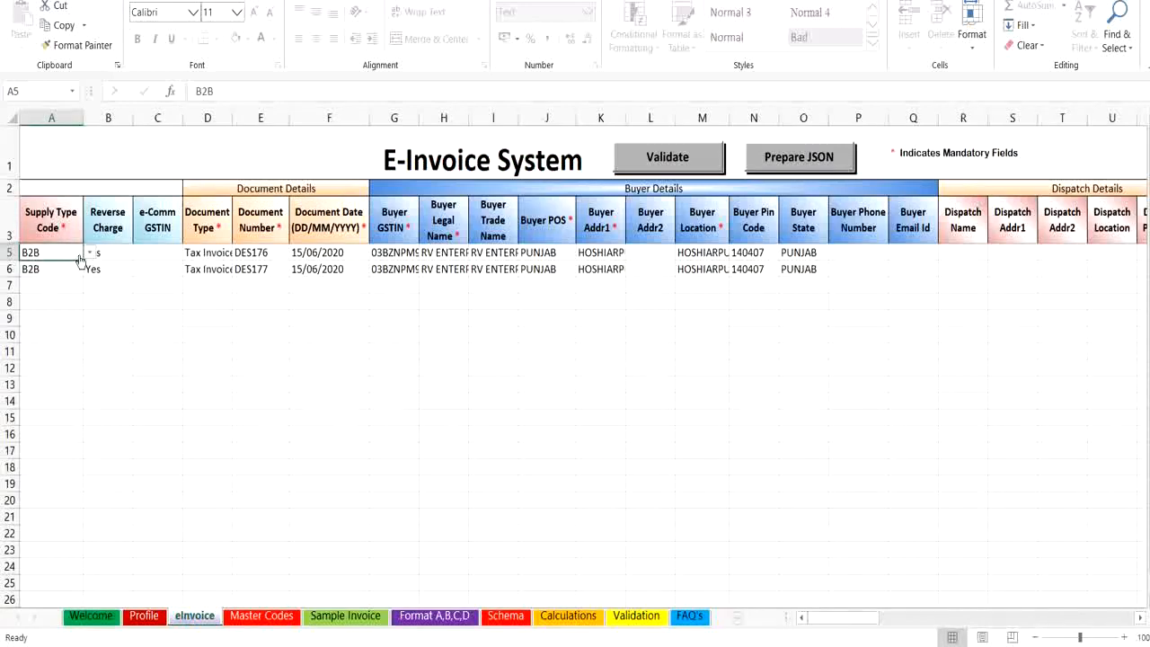
click(90, 253)
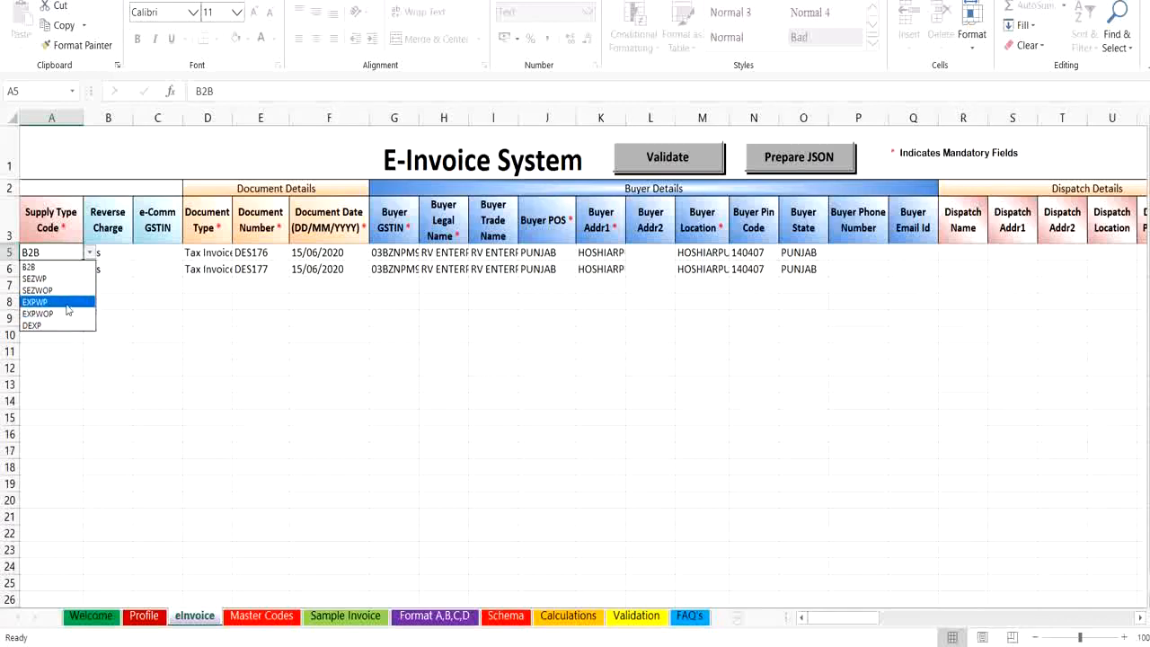
click(78, 267)
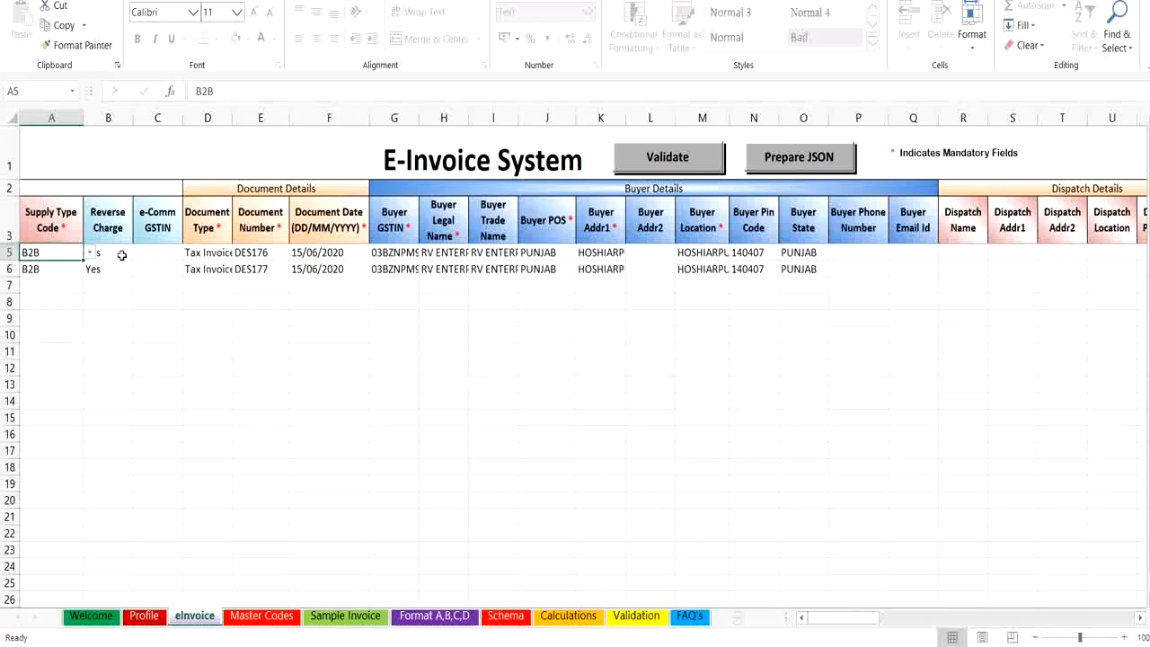
Choose Yes for Reverse Charge in the first invoice row
click(122, 257)
click(140, 253)
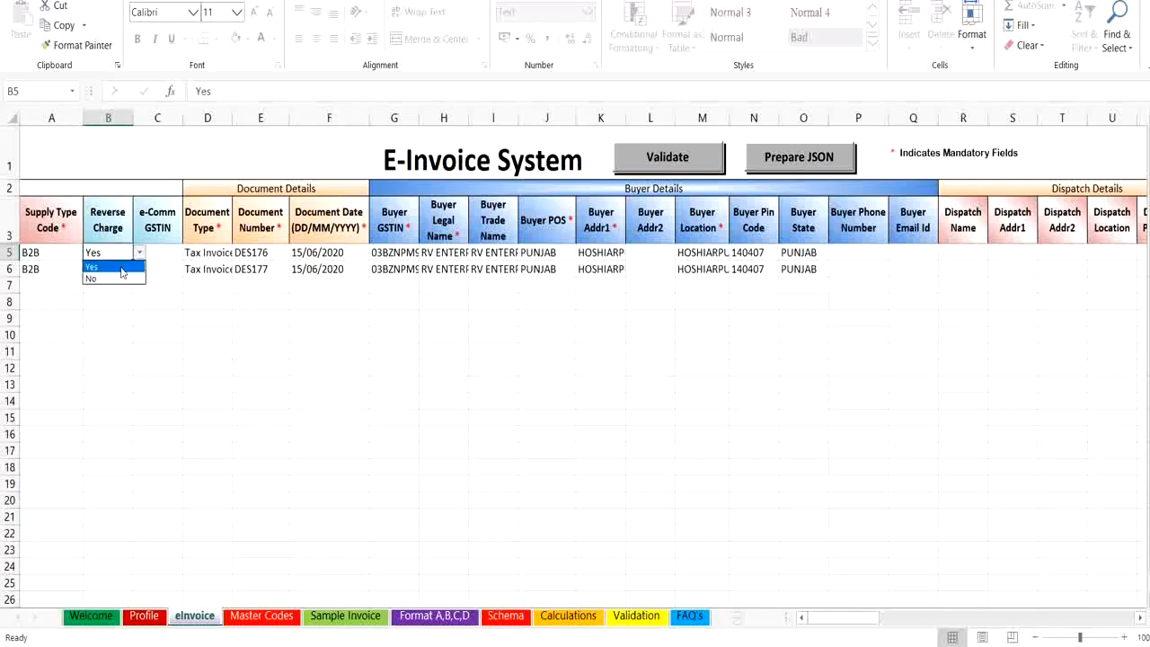
click(121, 268)
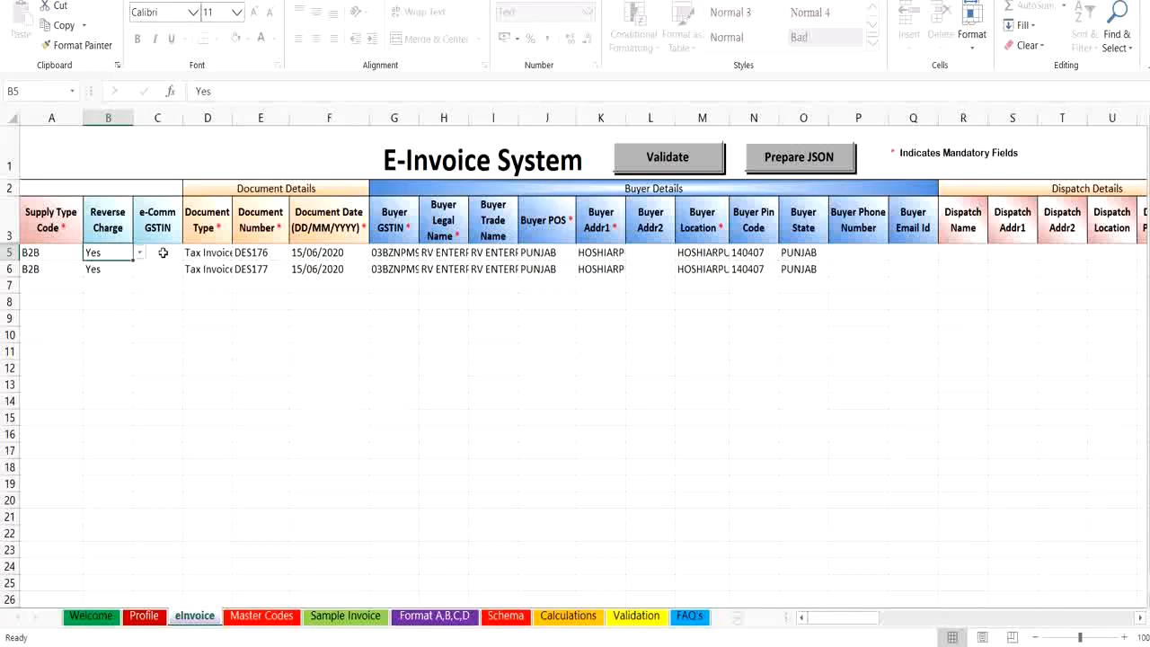
Leave e-Comm GSTIN blank and choose Tax Invoice as the Document Type in the first invoice row
click(163, 252)
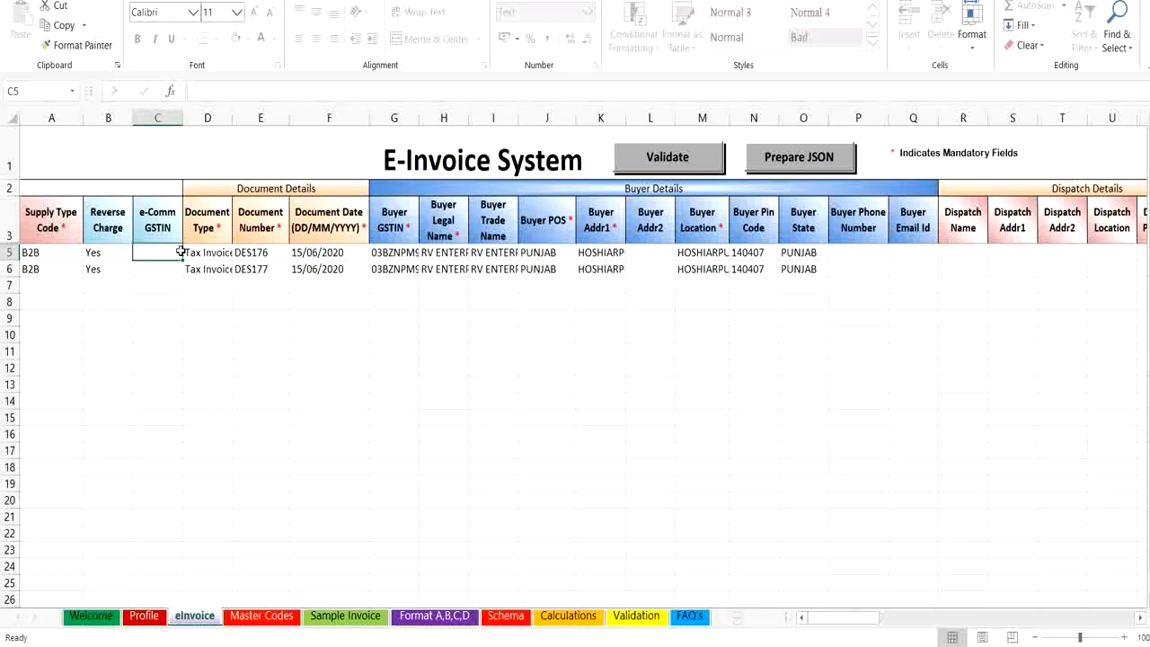
click(212, 255)
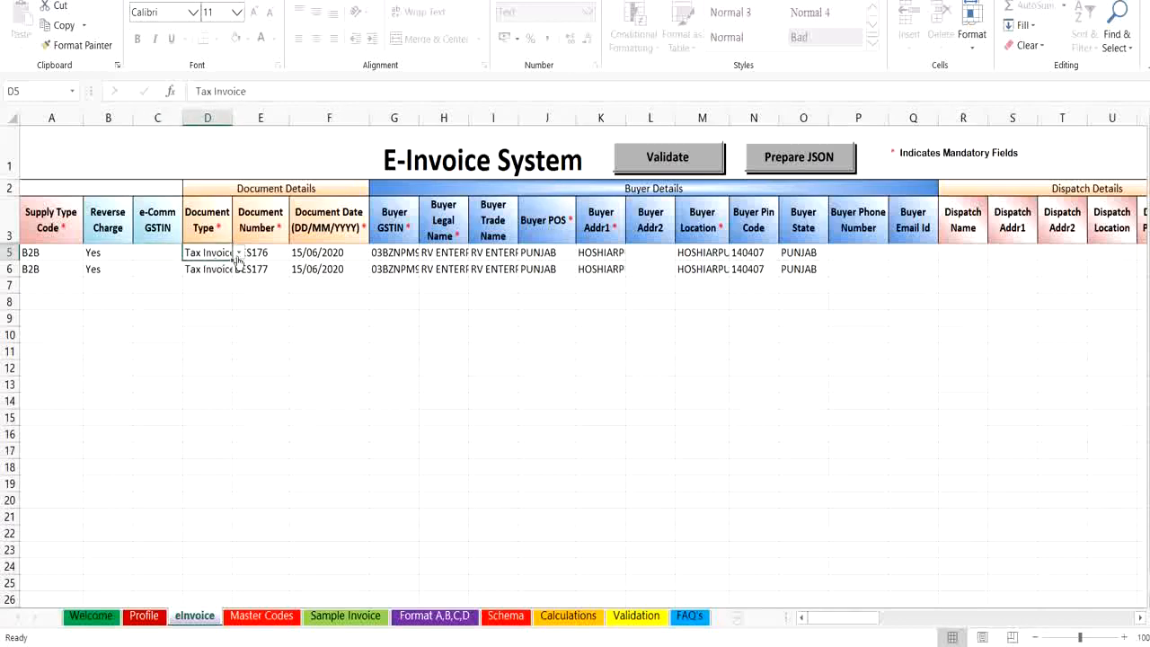
click(239, 254)
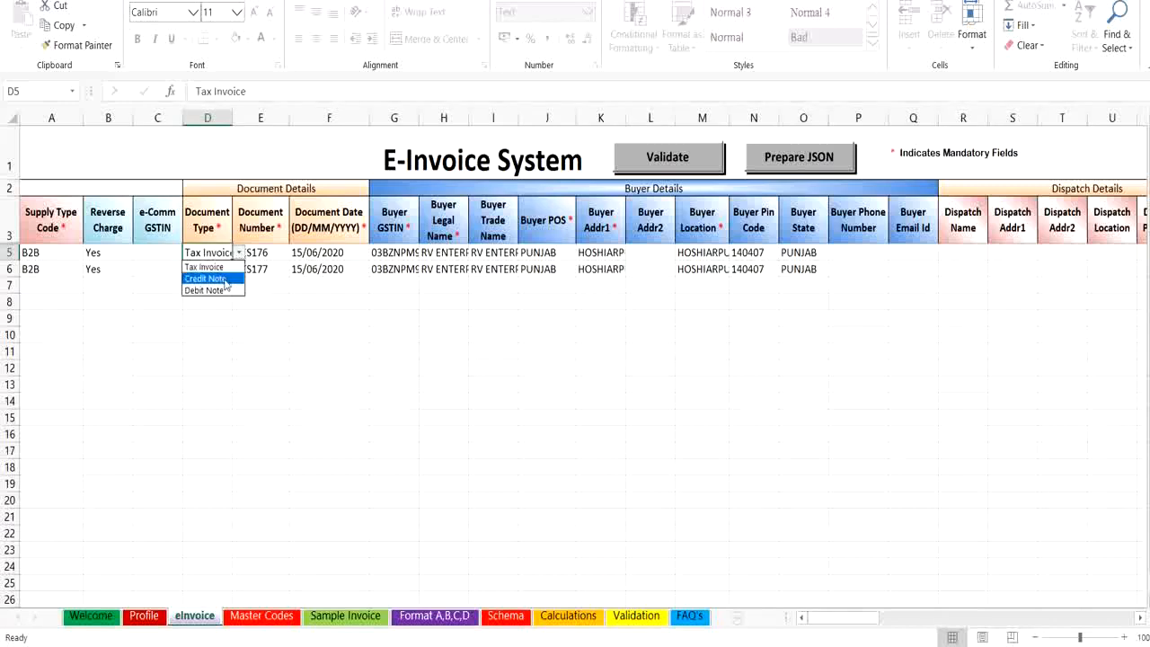
click(220, 268)
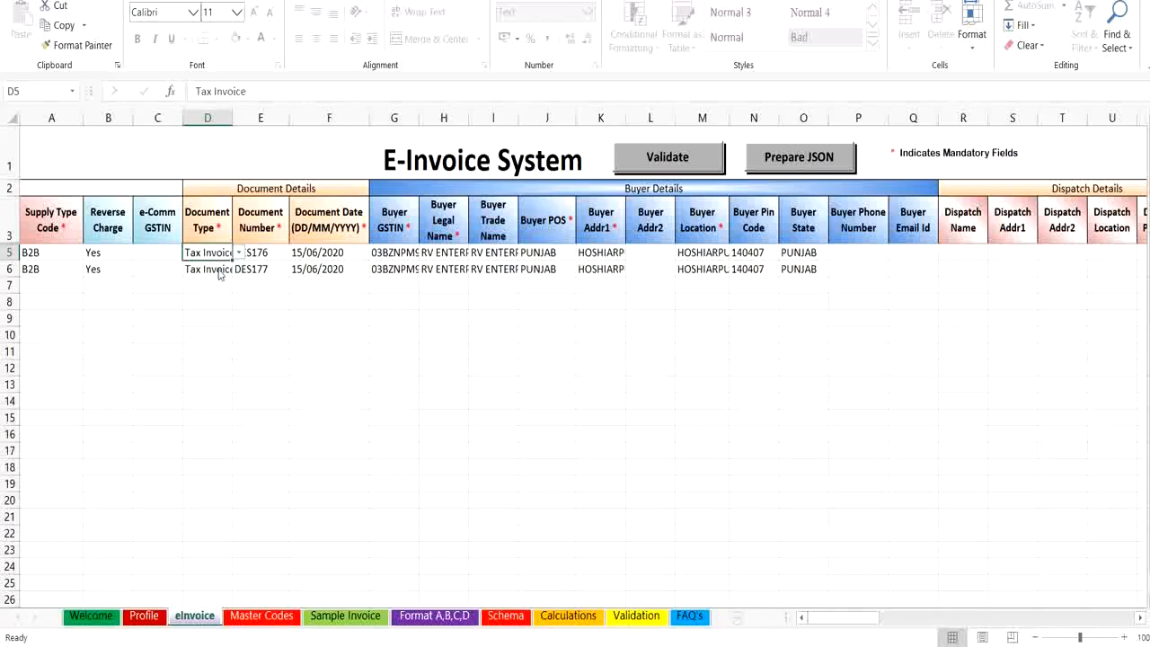
Check the Document Number and Document Date entries of the first invoice row
click(268, 255)
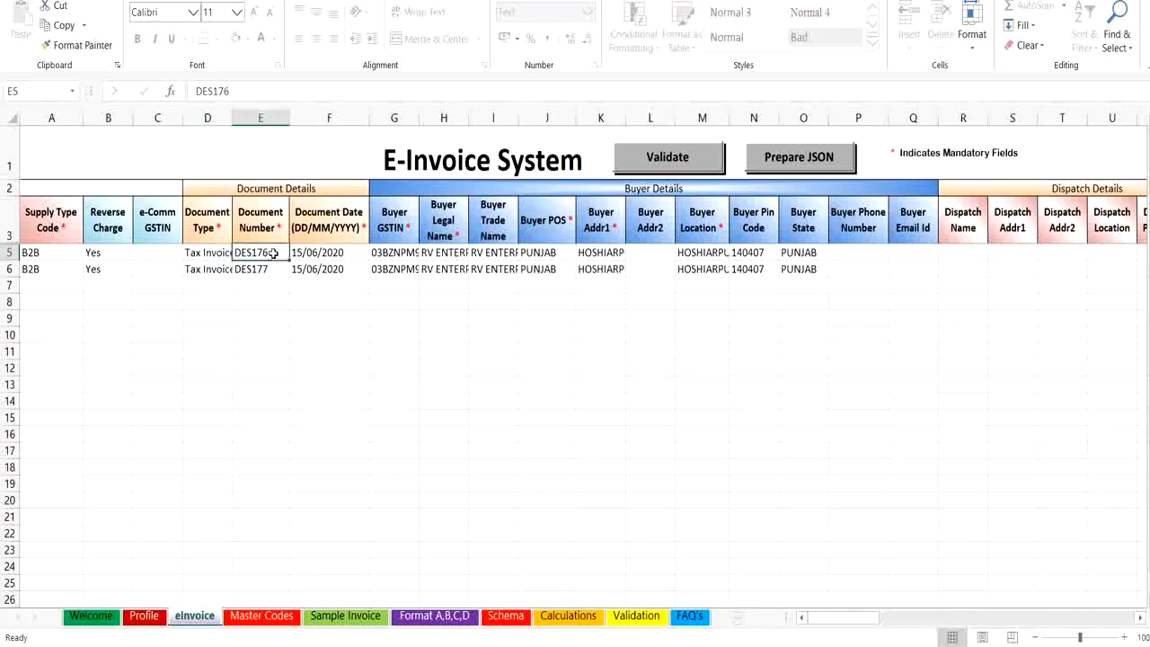
click(309, 252)
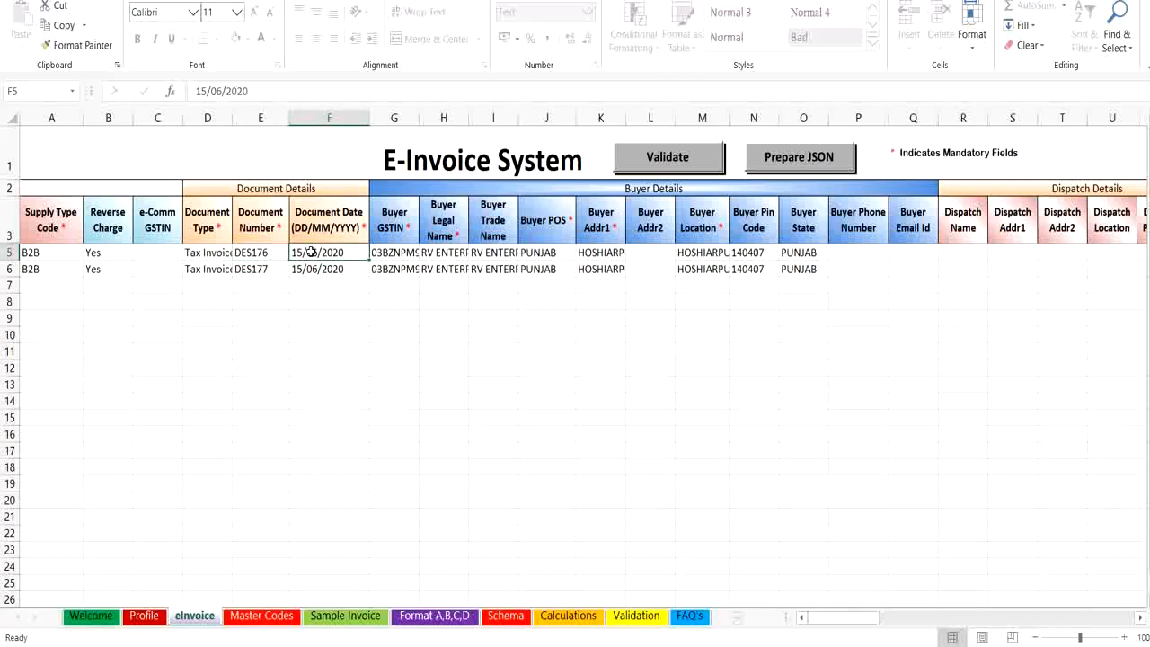
click(266, 249)
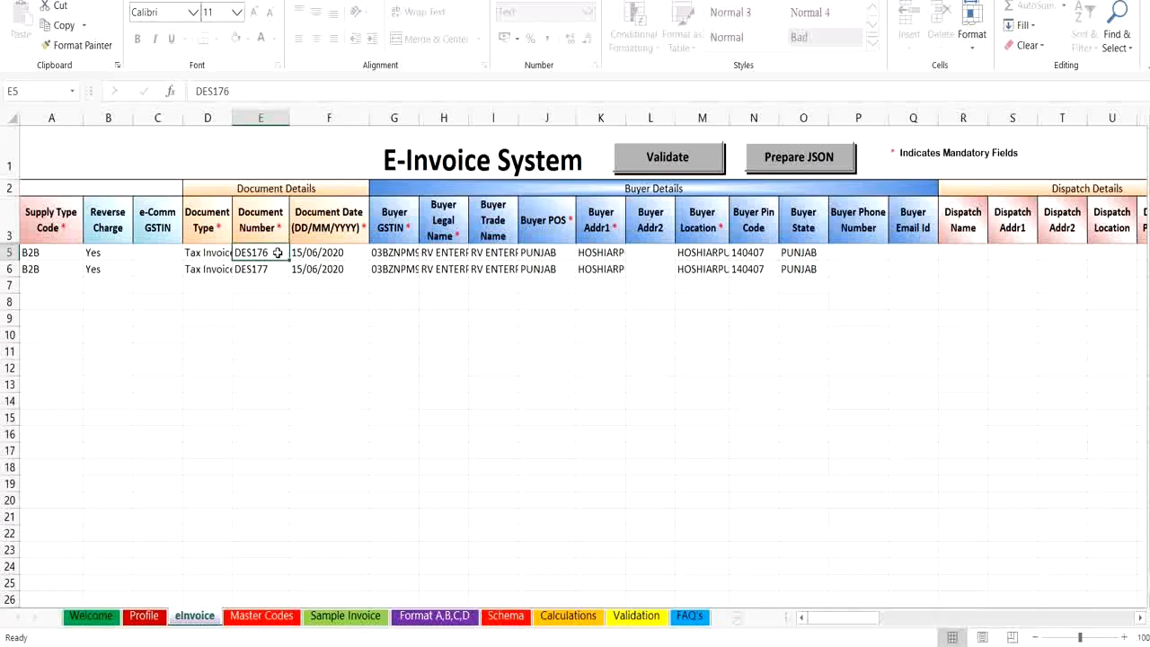
Review the Buyer GSTIN, Buyer Legal Name and the state options for Buyer POS in the first invoice row
click(411, 252)
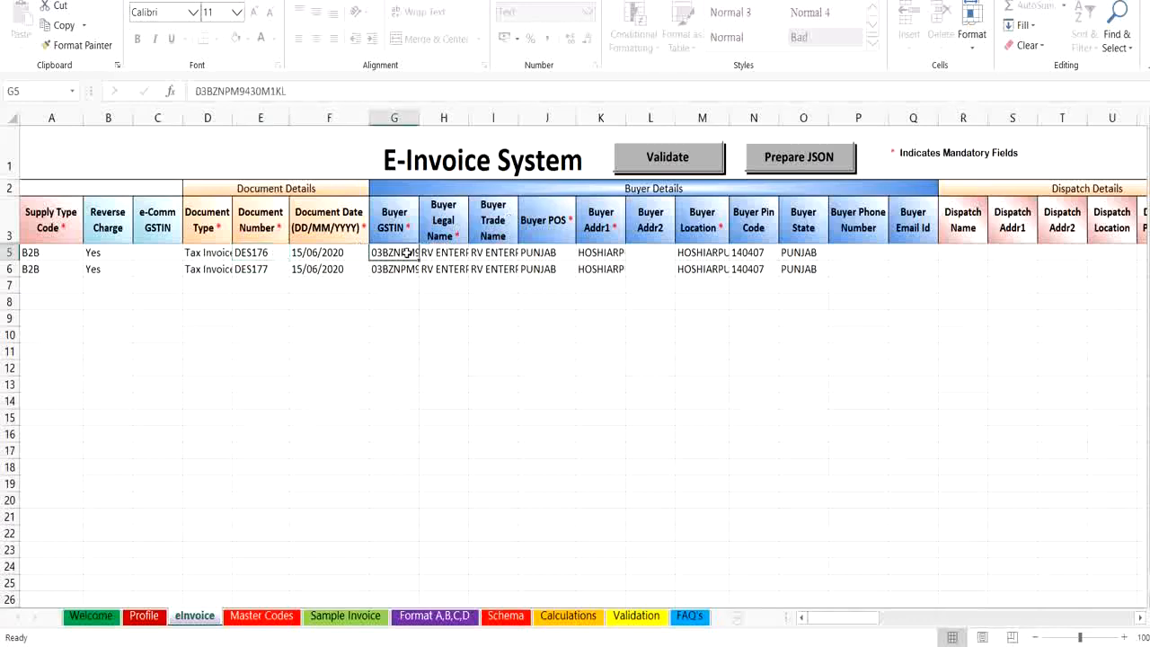
click(454, 252)
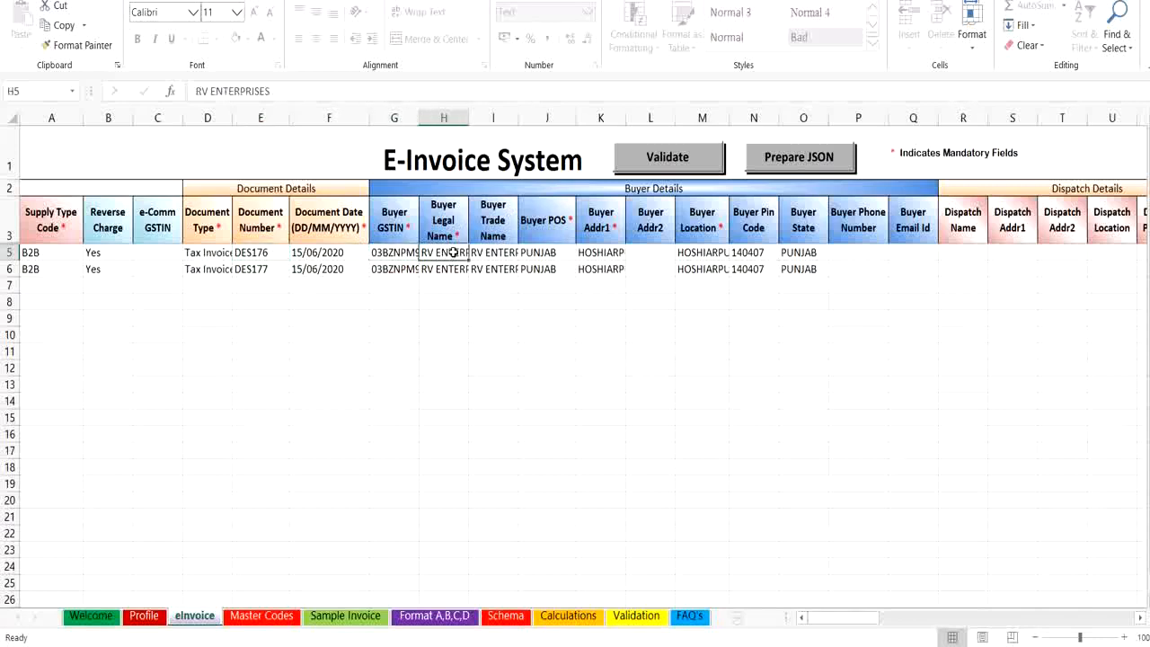
click(563, 250)
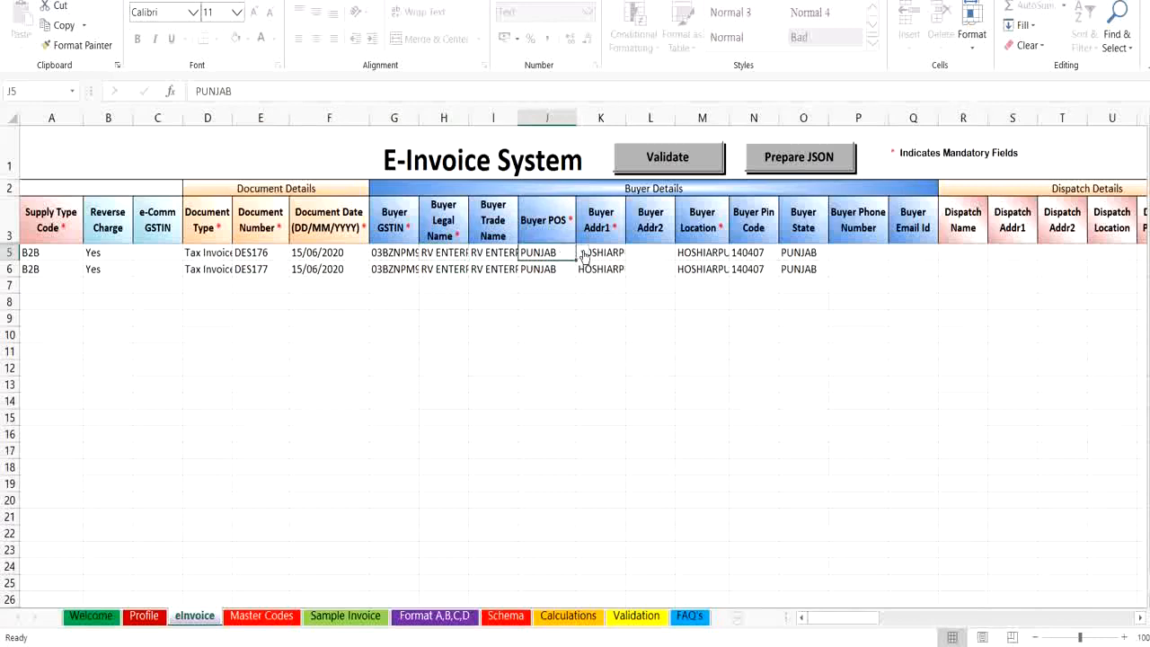
click(582, 253)
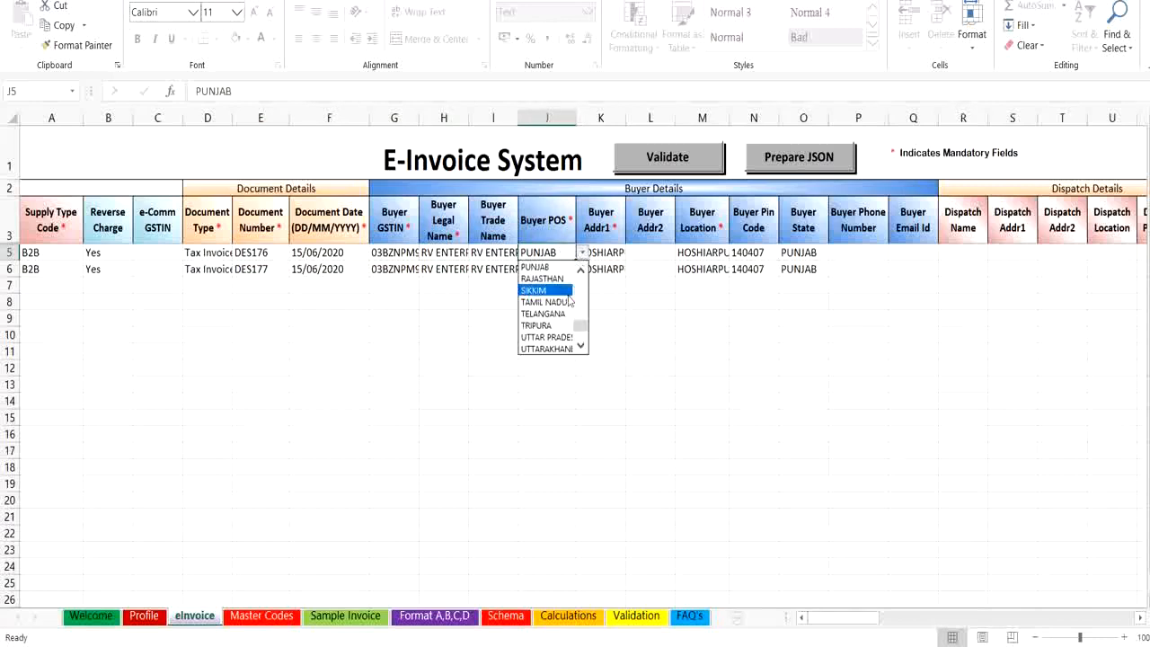
click(583, 254)
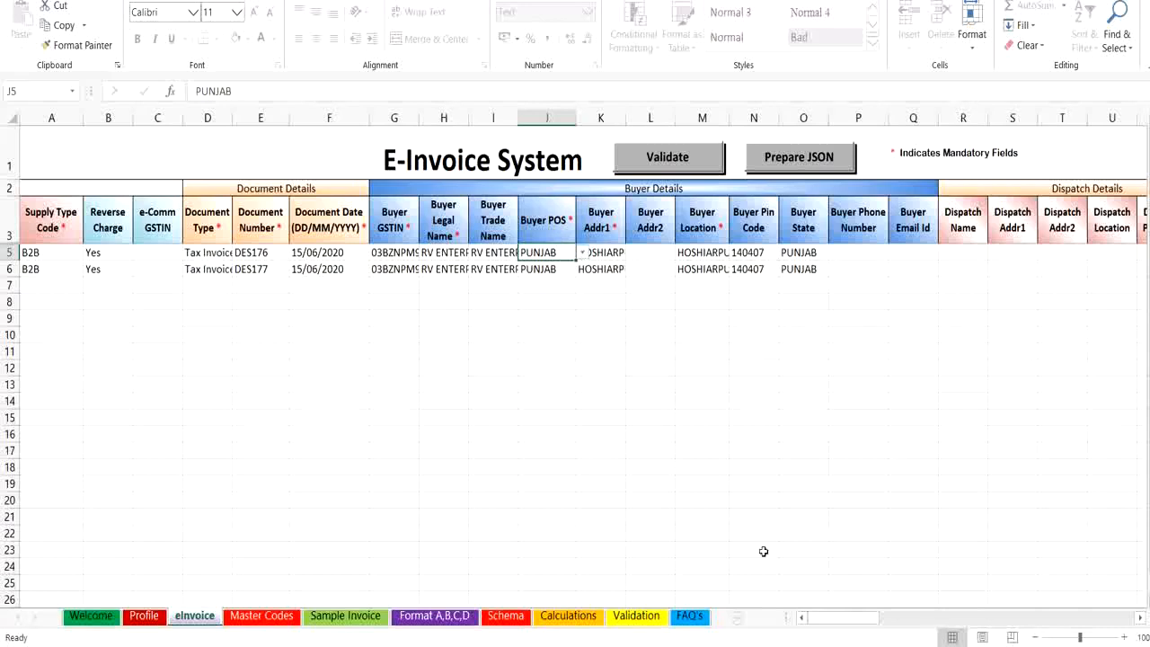
In the Product Details of the first invoice row, check the Sl.No. and choose No for Is_Service
drag(845, 624, 911, 620)
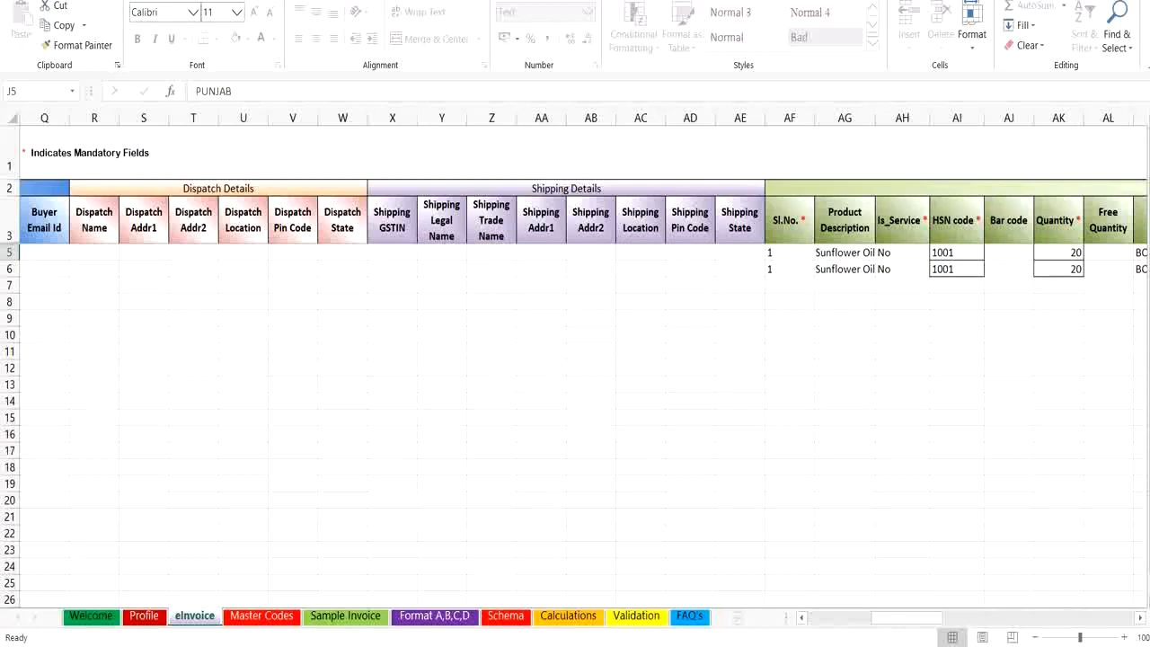
drag(904, 618, 955, 617)
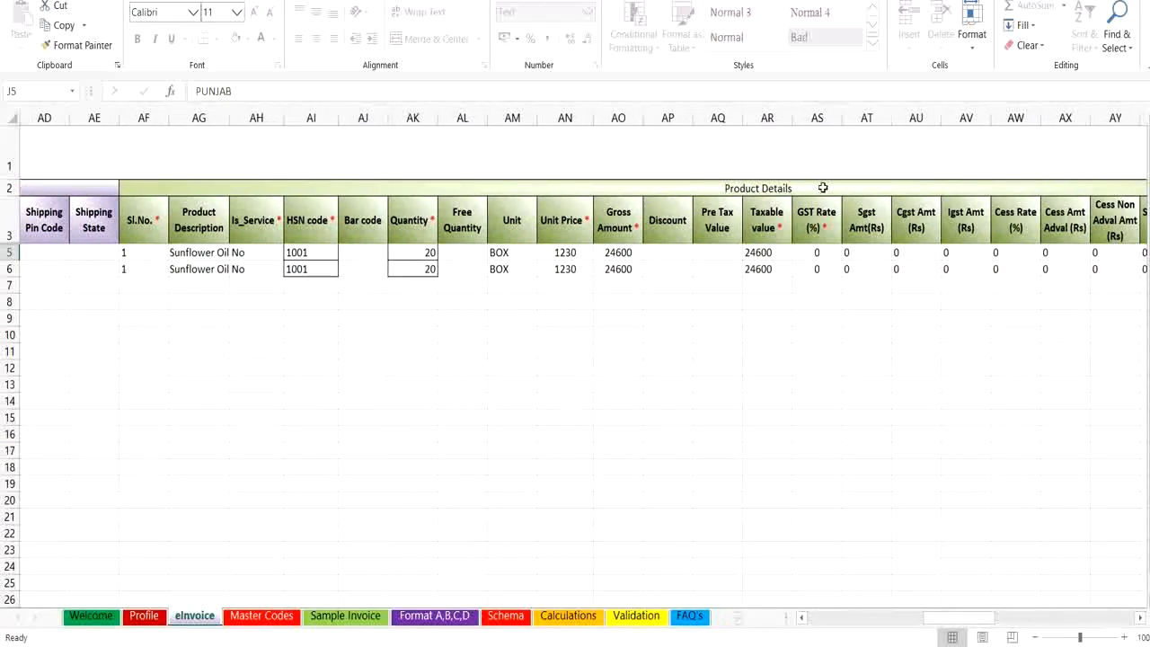
click(155, 252)
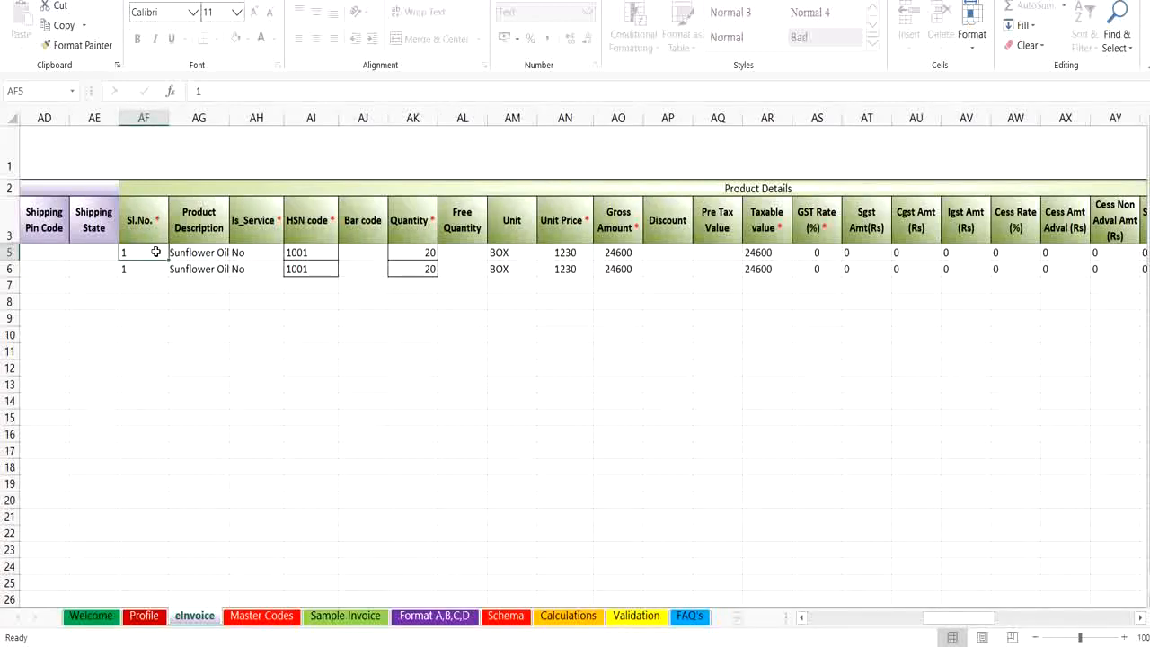
click(264, 252)
click(289, 253)
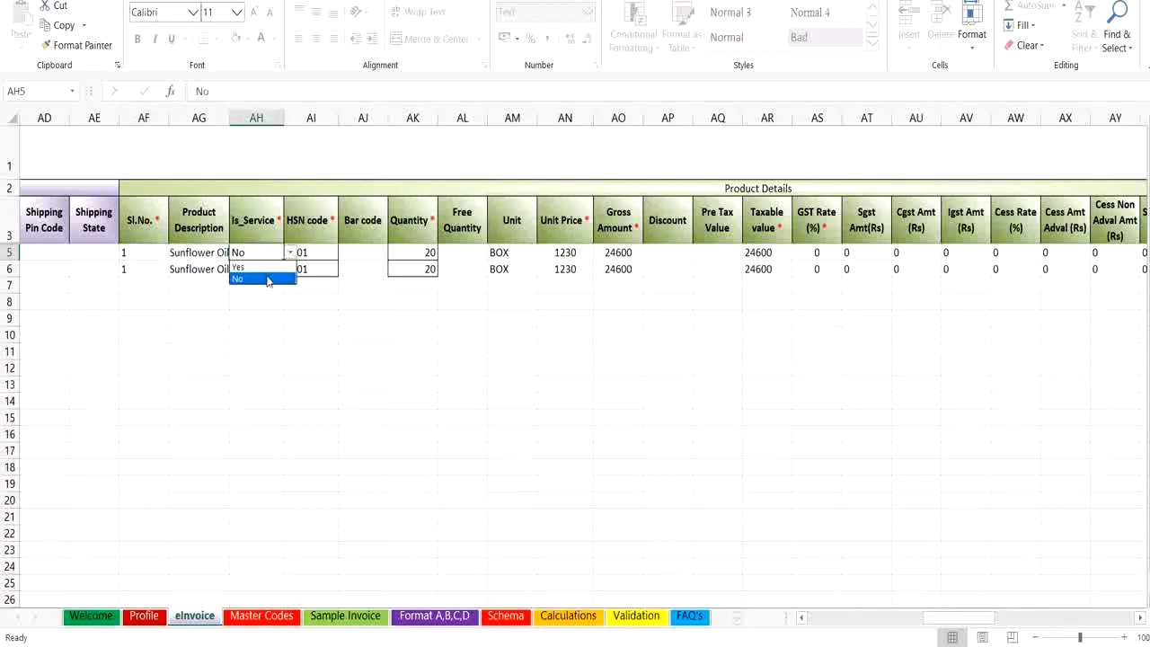
click(266, 280)
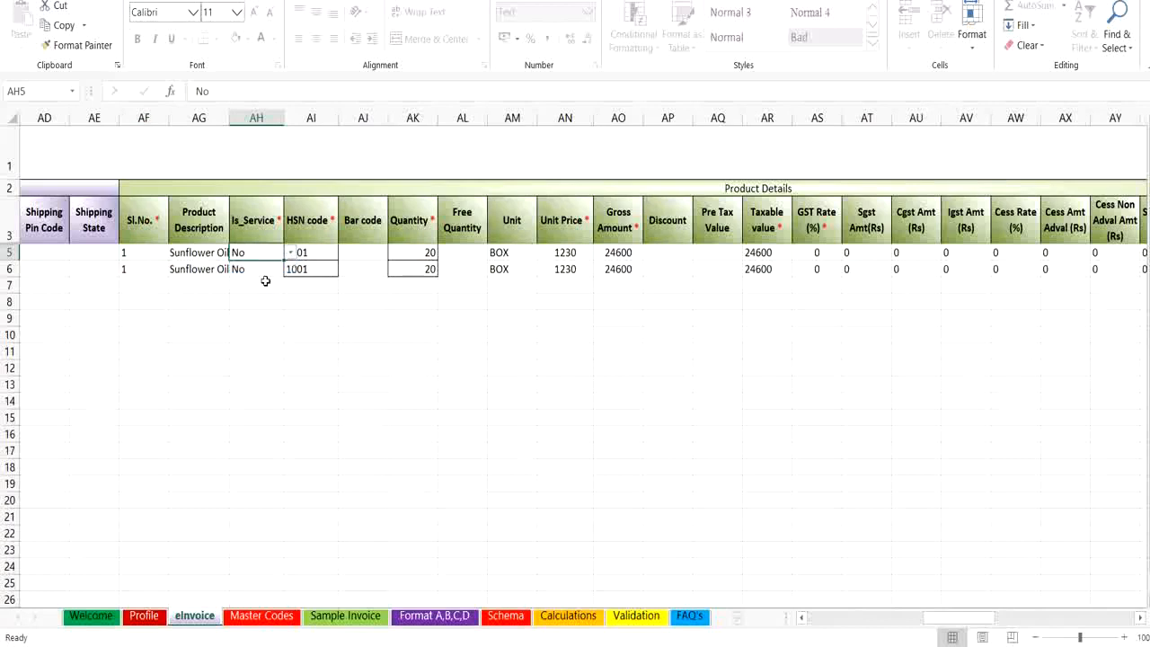
Check the HSN code, Quantity, Unit Price, Gross Amount, Discount and Taxable value of the first invoice row
click(331, 248)
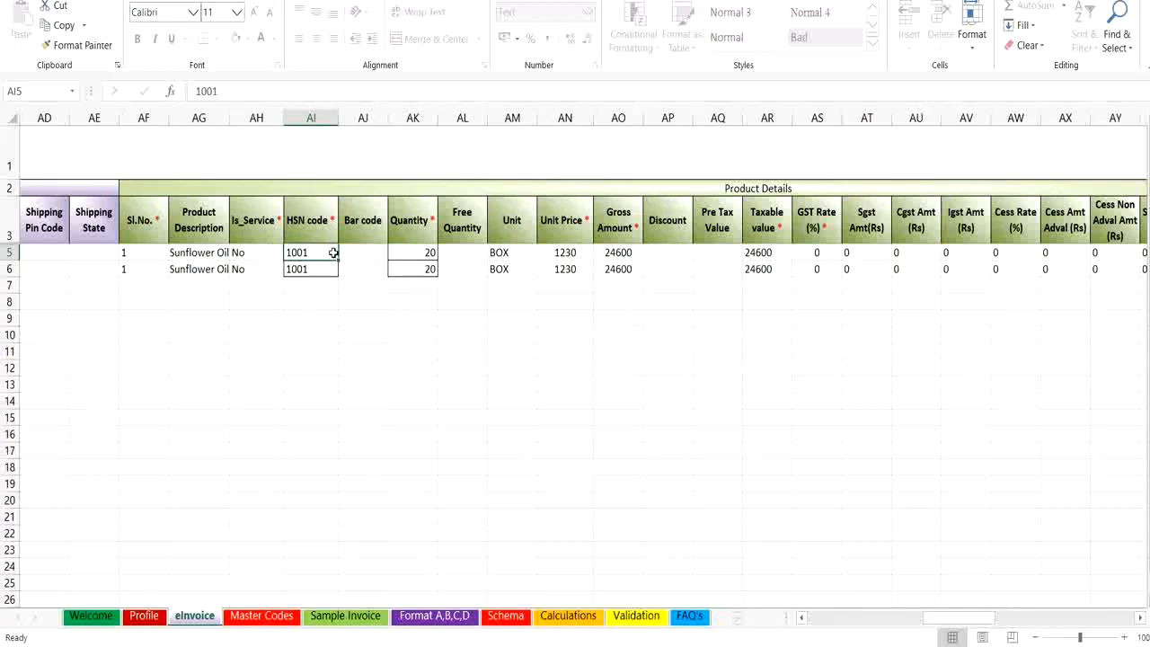
click(430, 251)
click(573, 253)
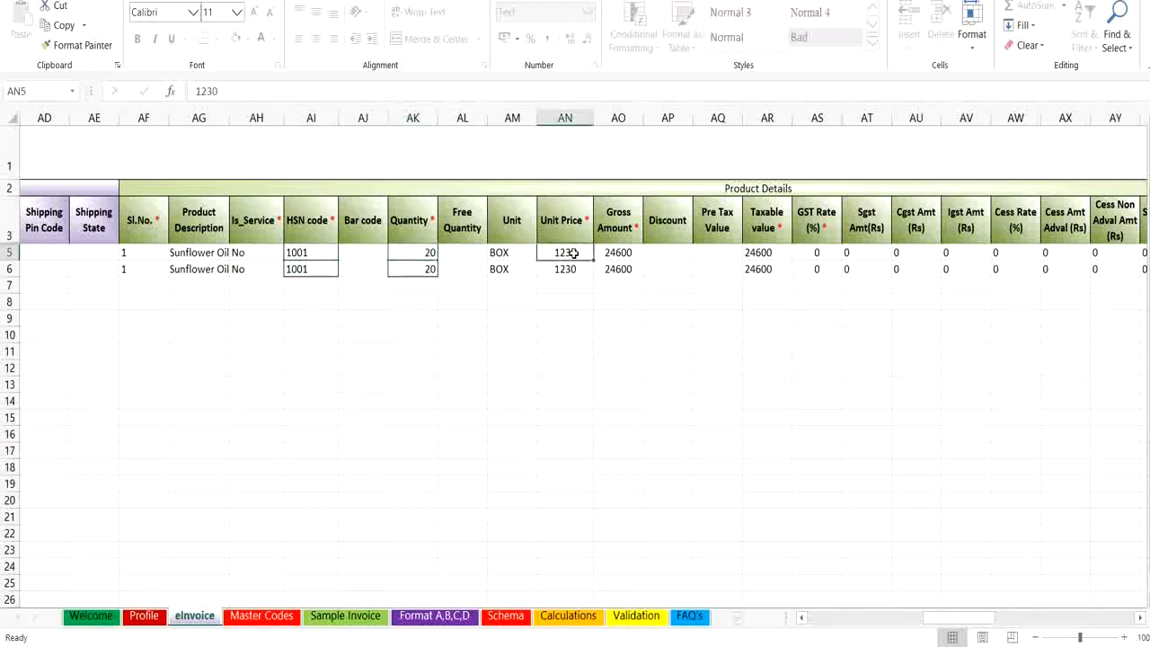
click(634, 255)
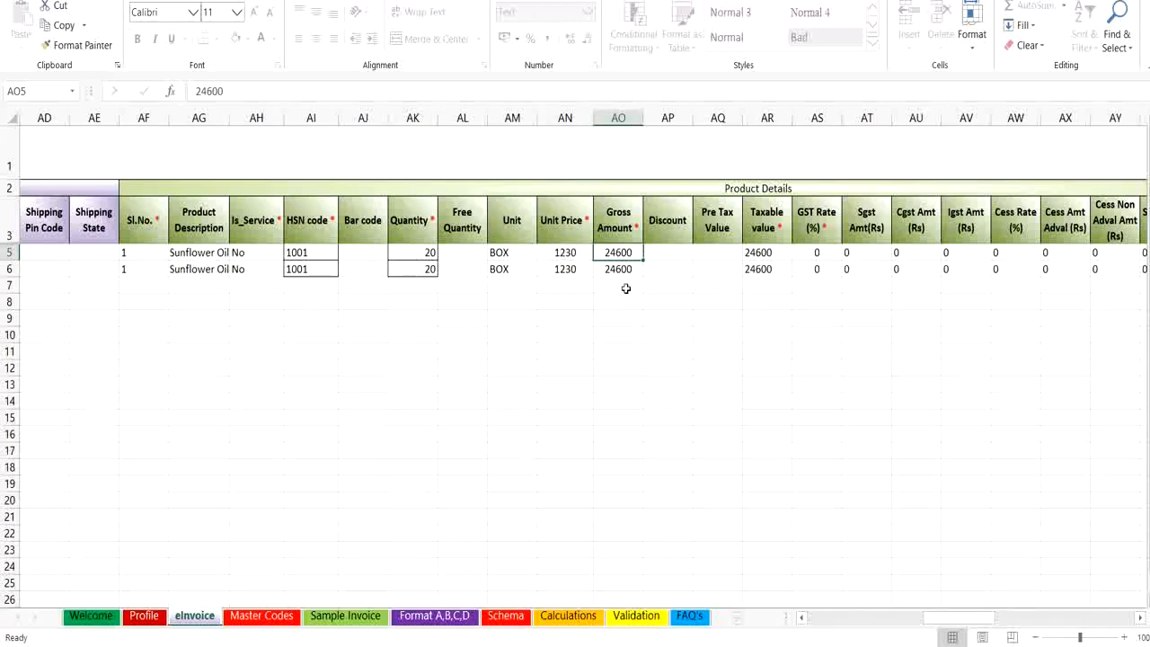
click(680, 254)
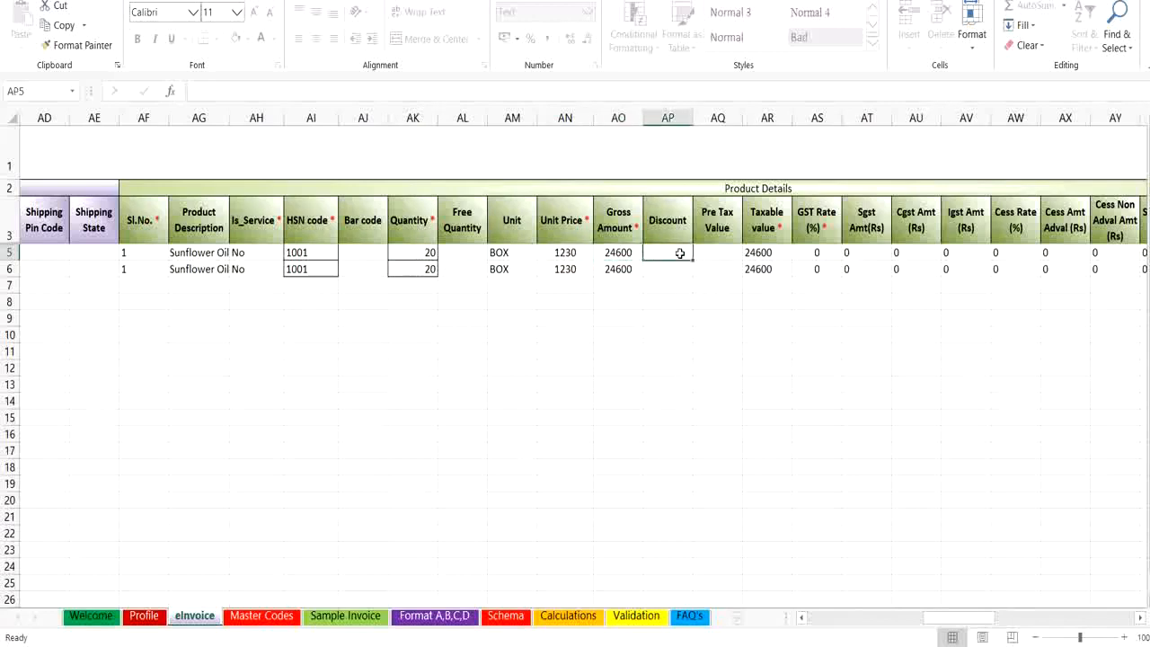
click(771, 253)
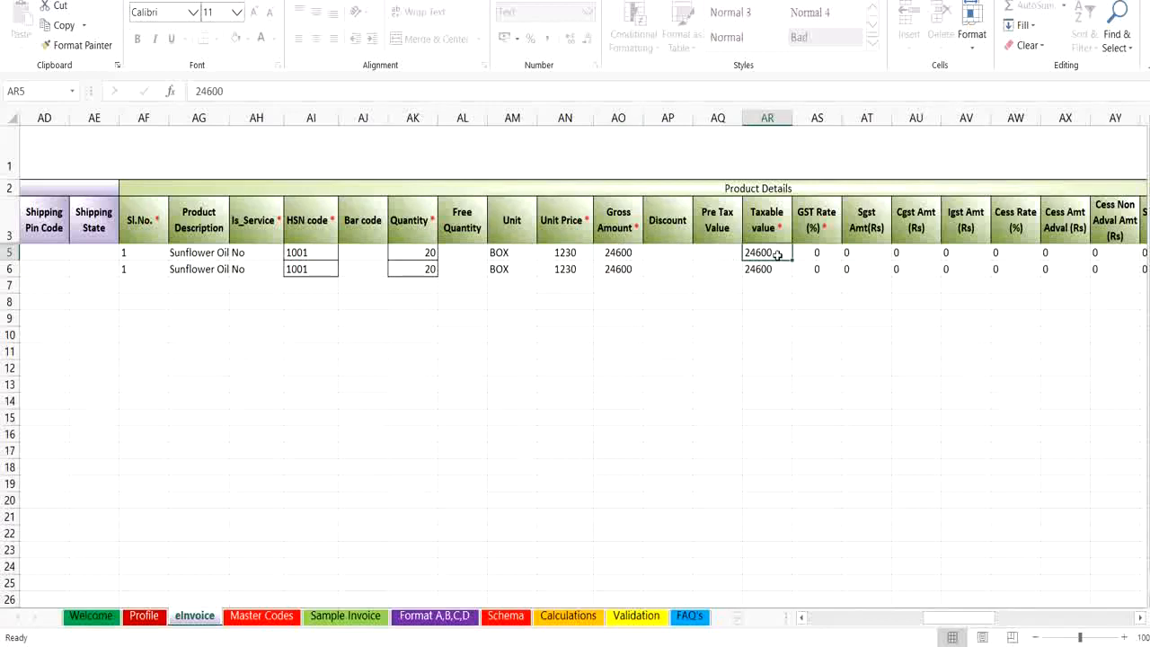
Choose 0 as the GST Rate (%) in the first invoice row
click(828, 257)
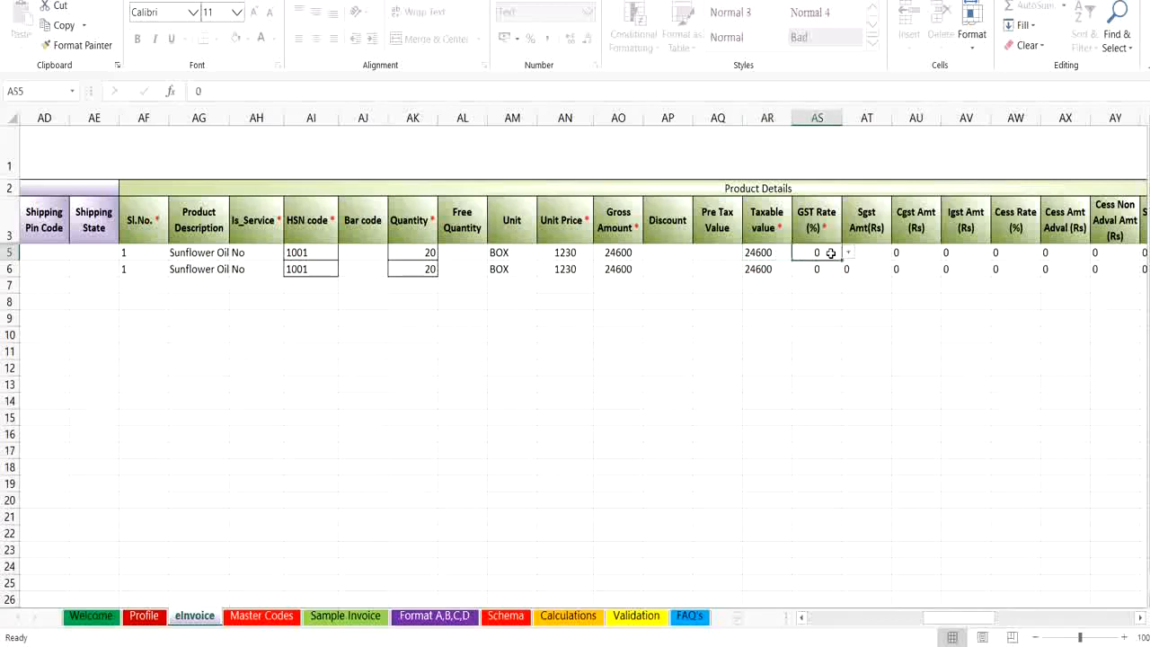
click(848, 257)
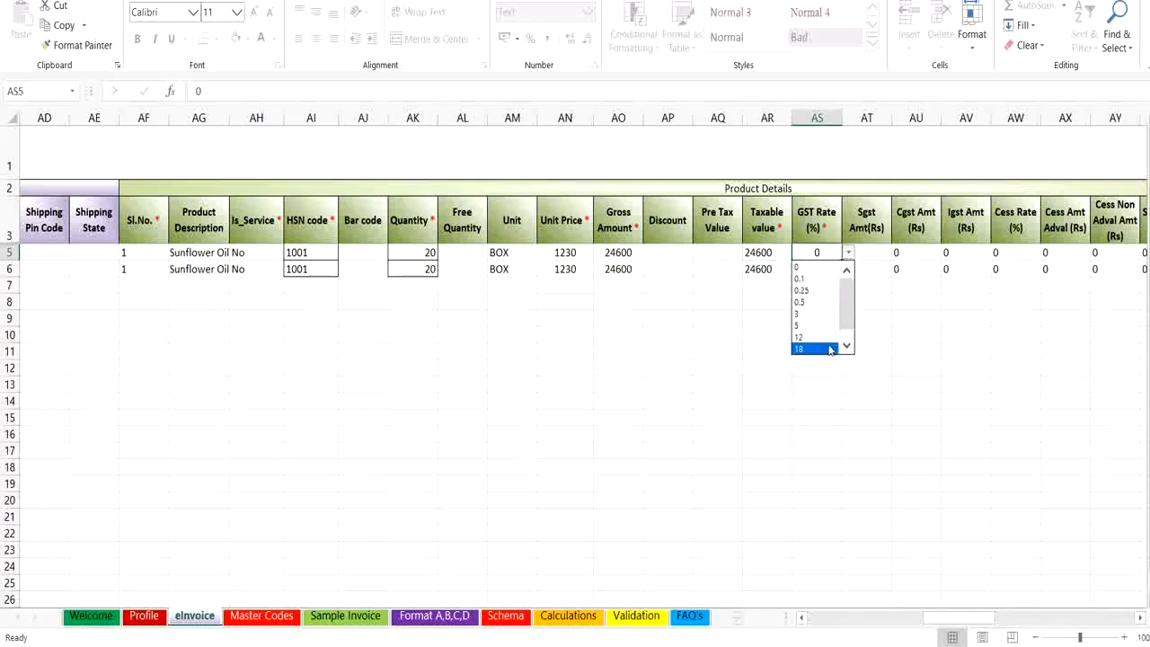
click(823, 269)
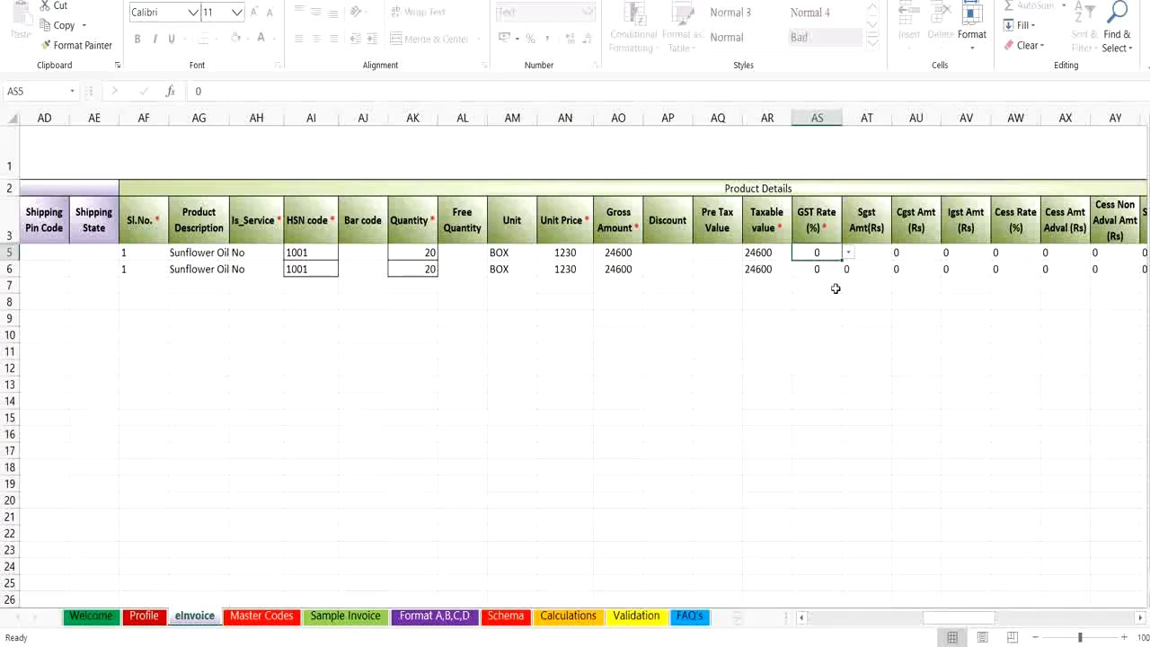
Check the SGST, CGST and IGST amounts, the Cess Rate and the Cess Amt Adval of the first invoice row
click(876, 257)
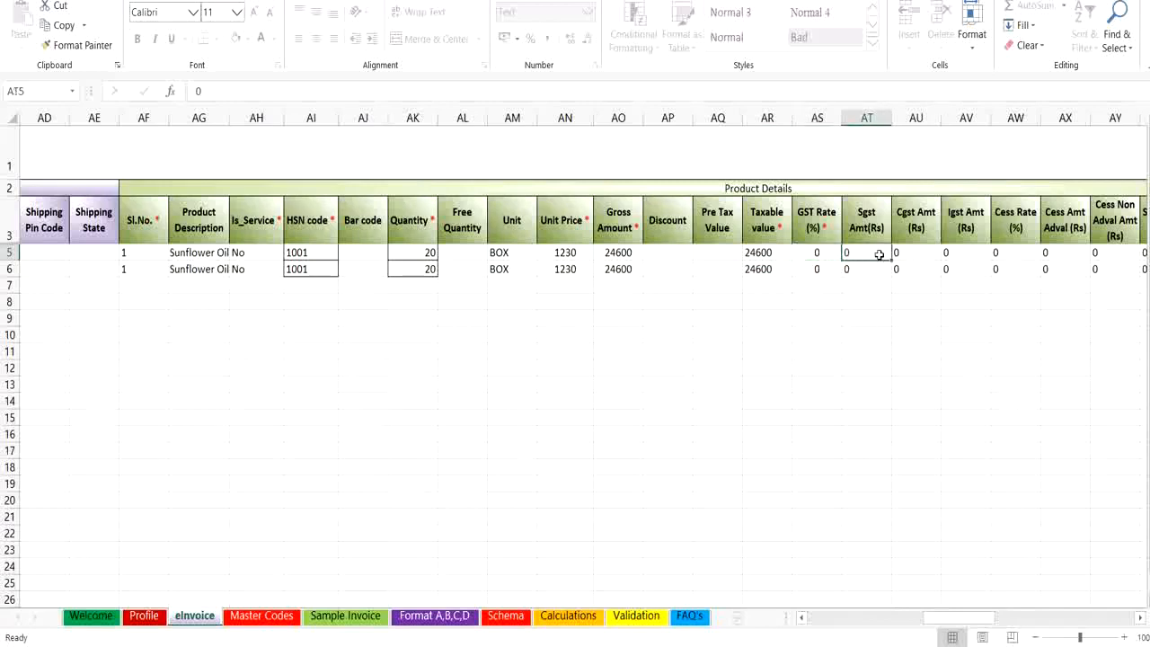
click(925, 249)
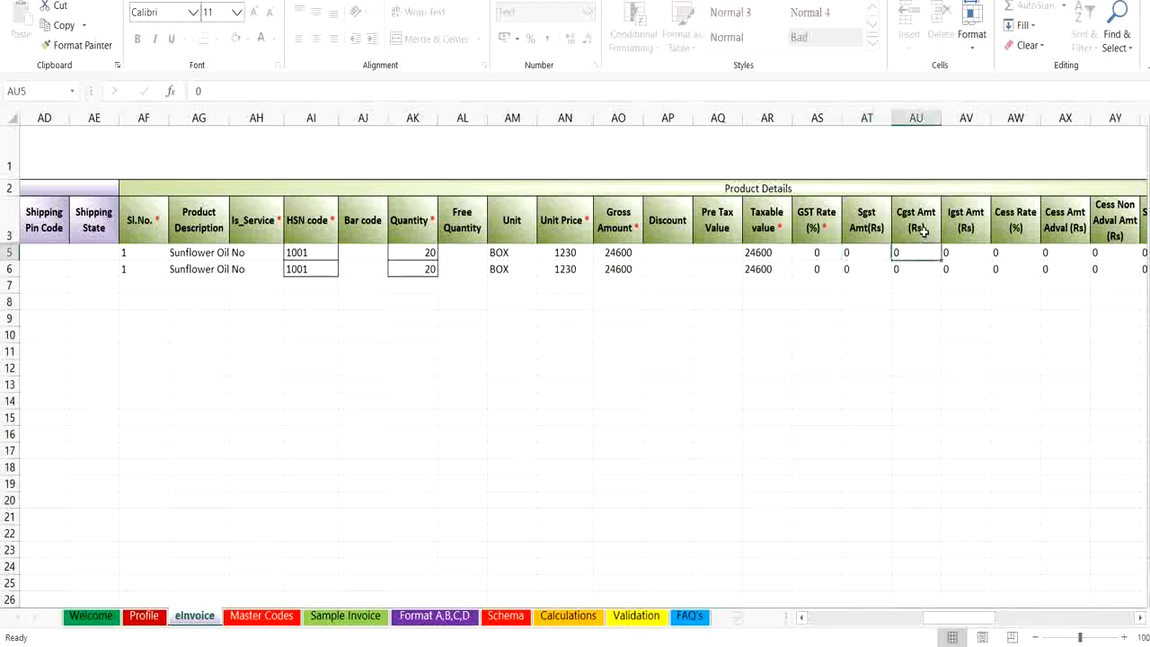
click(968, 253)
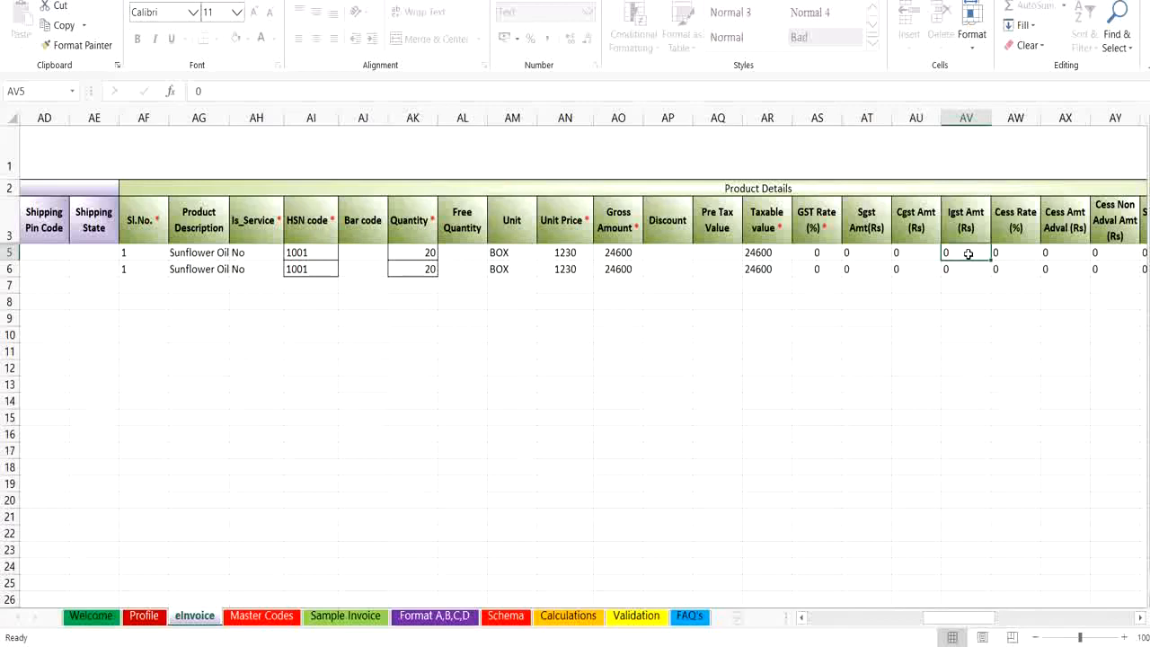
click(1015, 259)
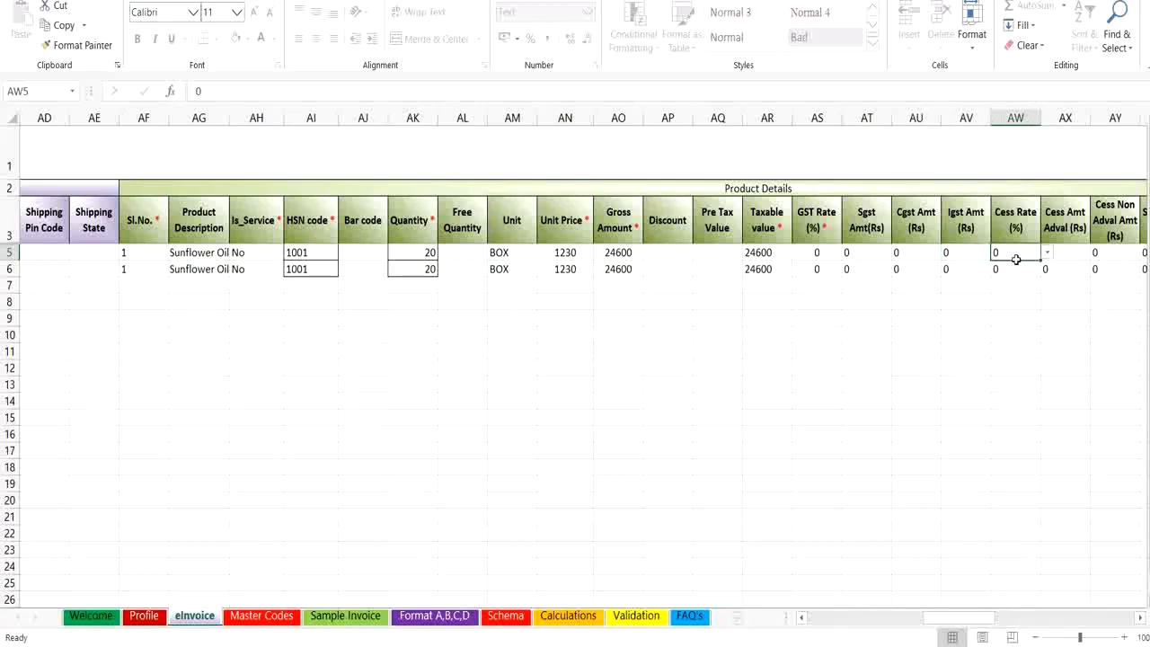
click(1075, 254)
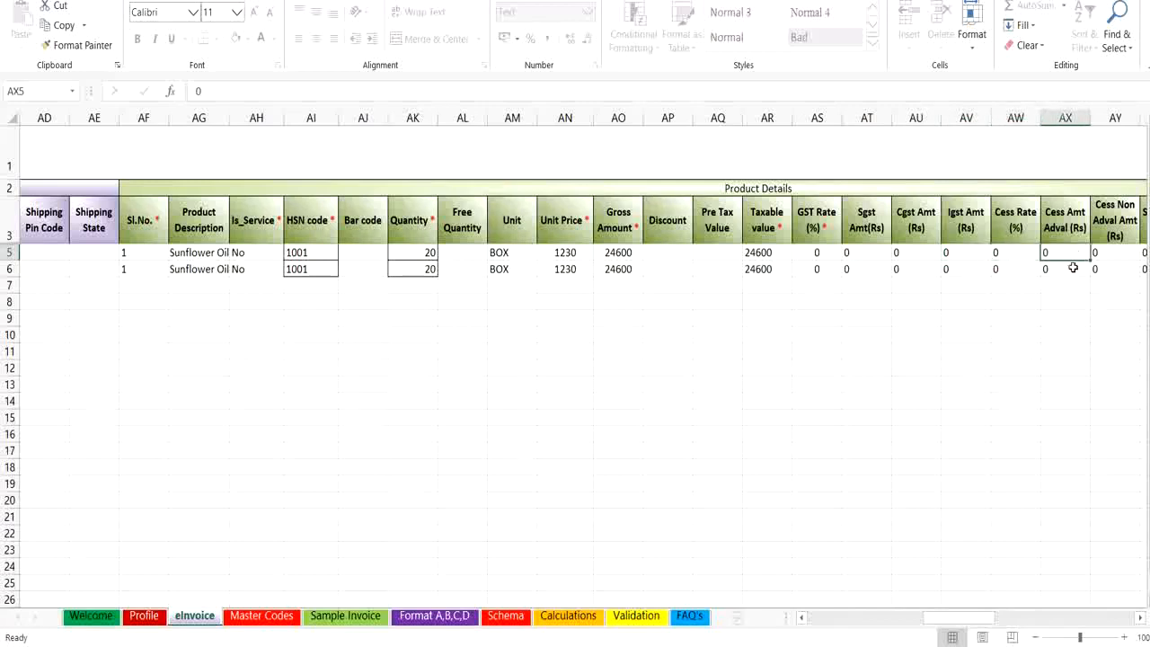
Check the Other Charges and Item Total at the end of the first invoice row's Product Details
drag(978, 619, 1027, 618)
click(638, 260)
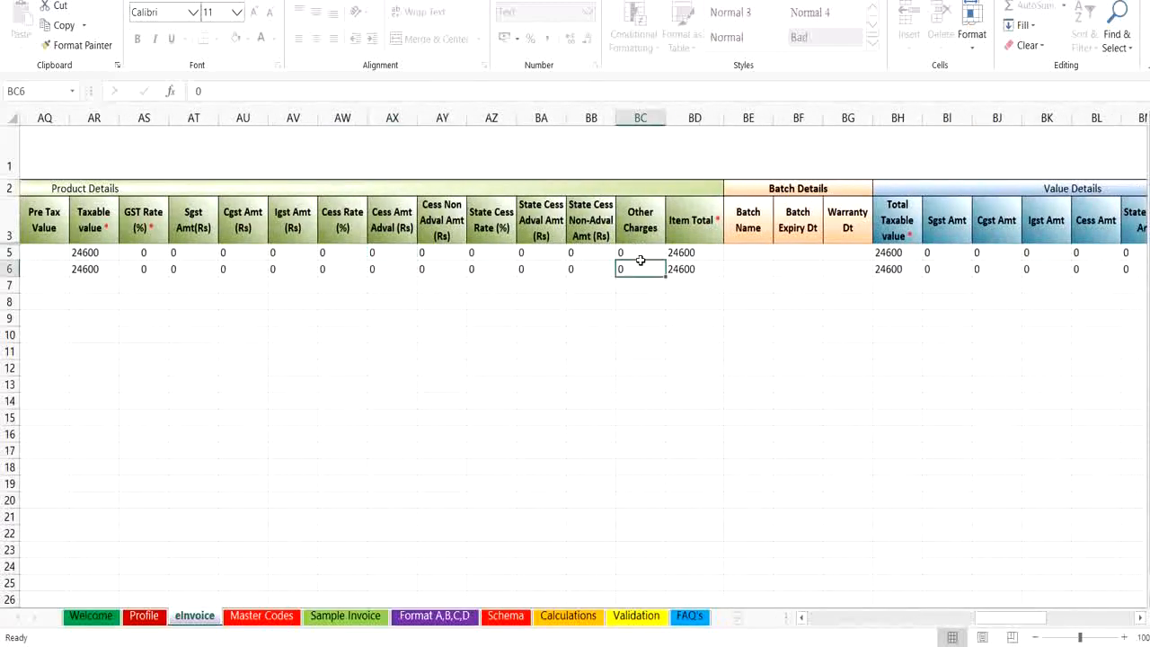
click(628, 251)
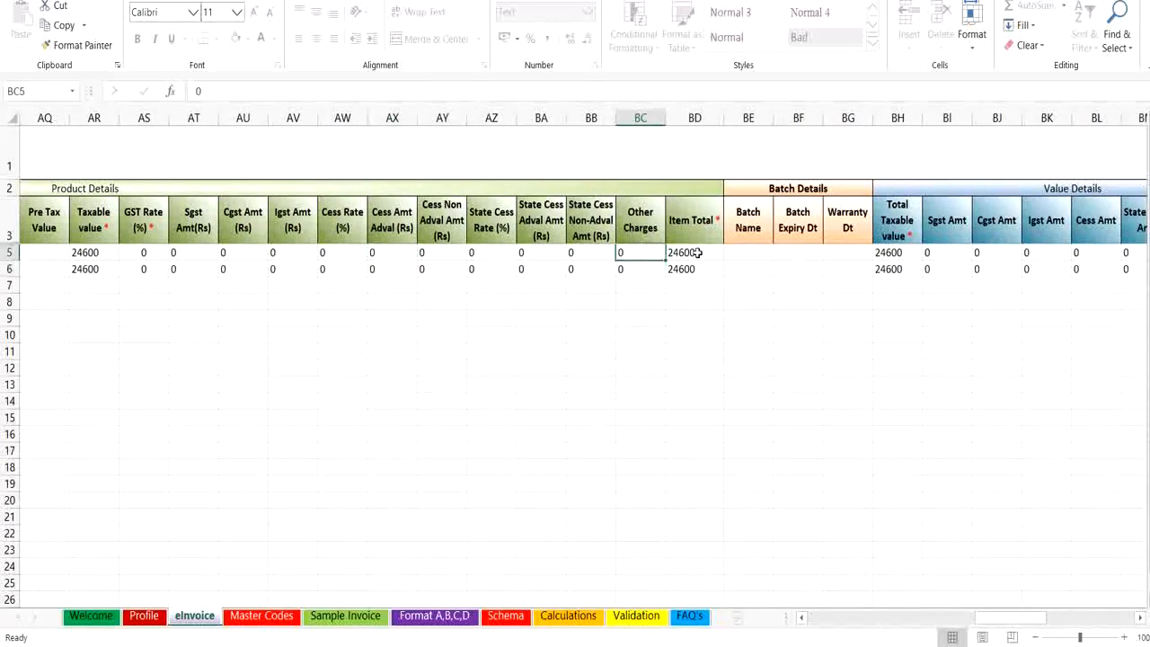
click(681, 253)
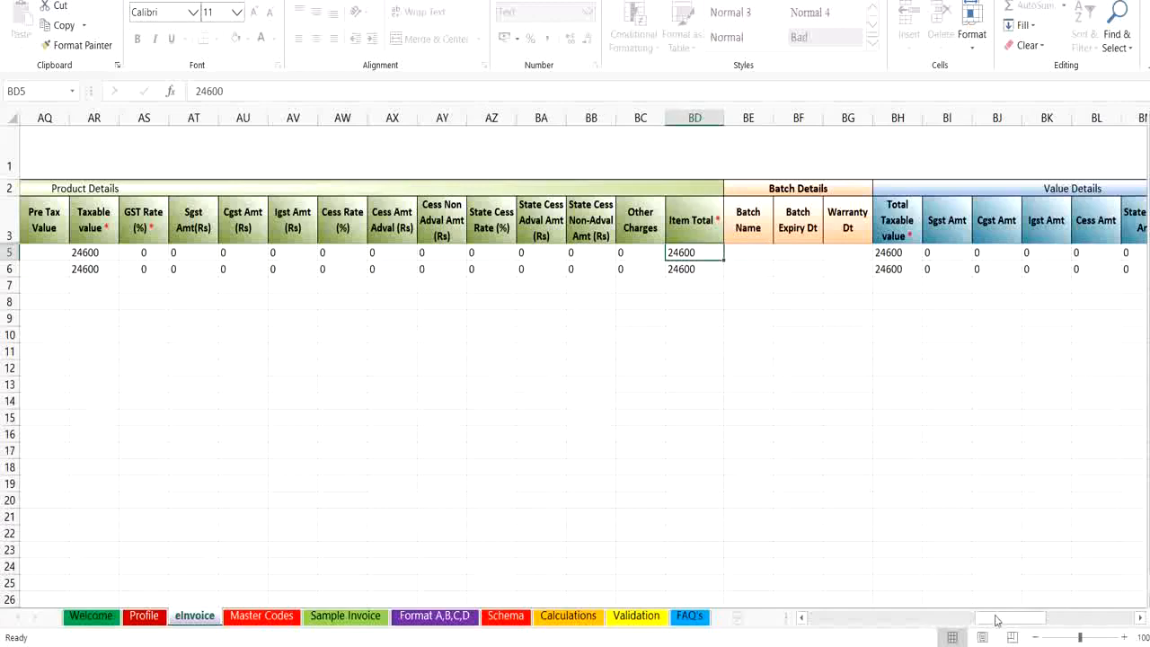
Compare the Total Taxable value of both invoice rows in the Value Details section
drag(997, 618, 1059, 618)
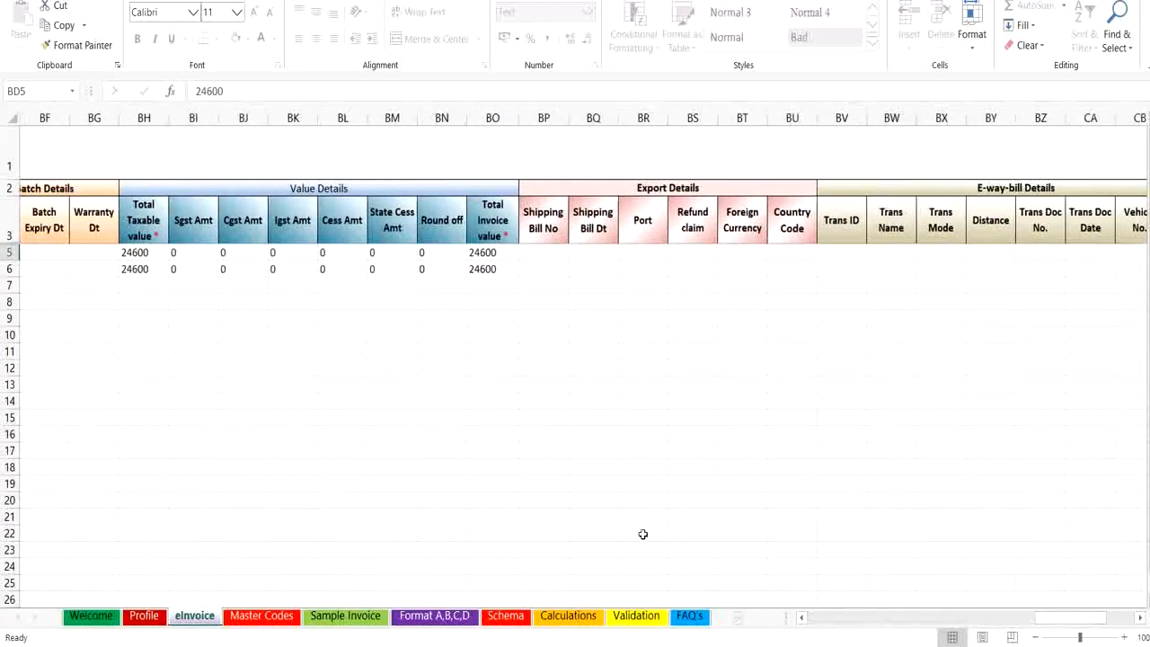
click(154, 259)
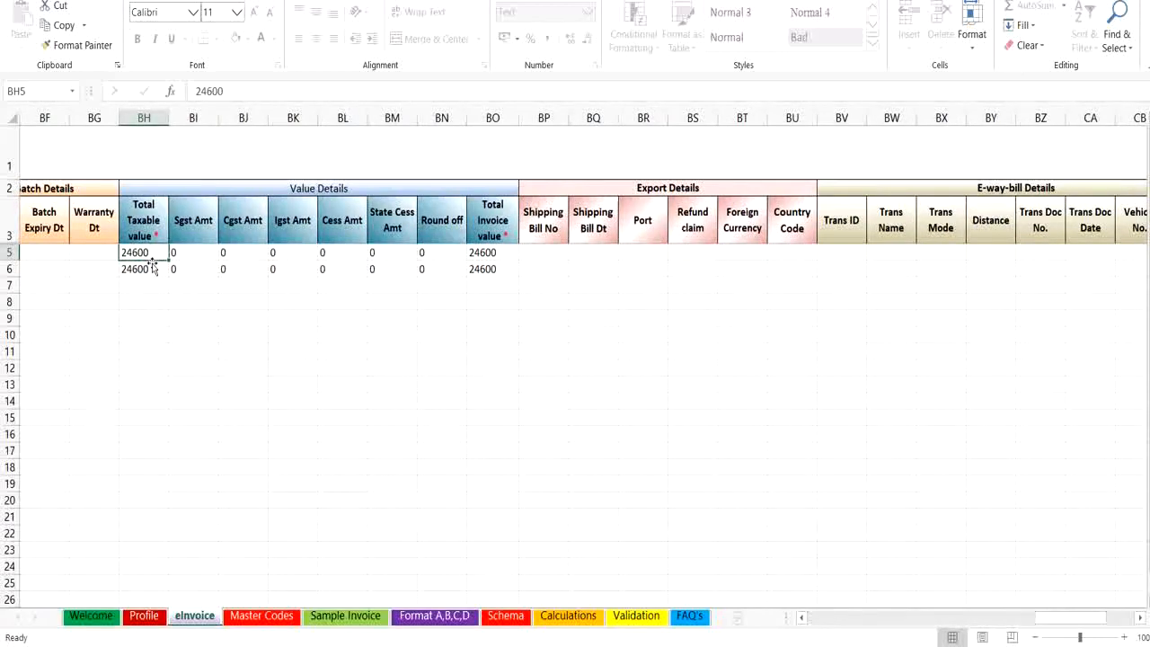
click(149, 282)
click(147, 251)
click(150, 266)
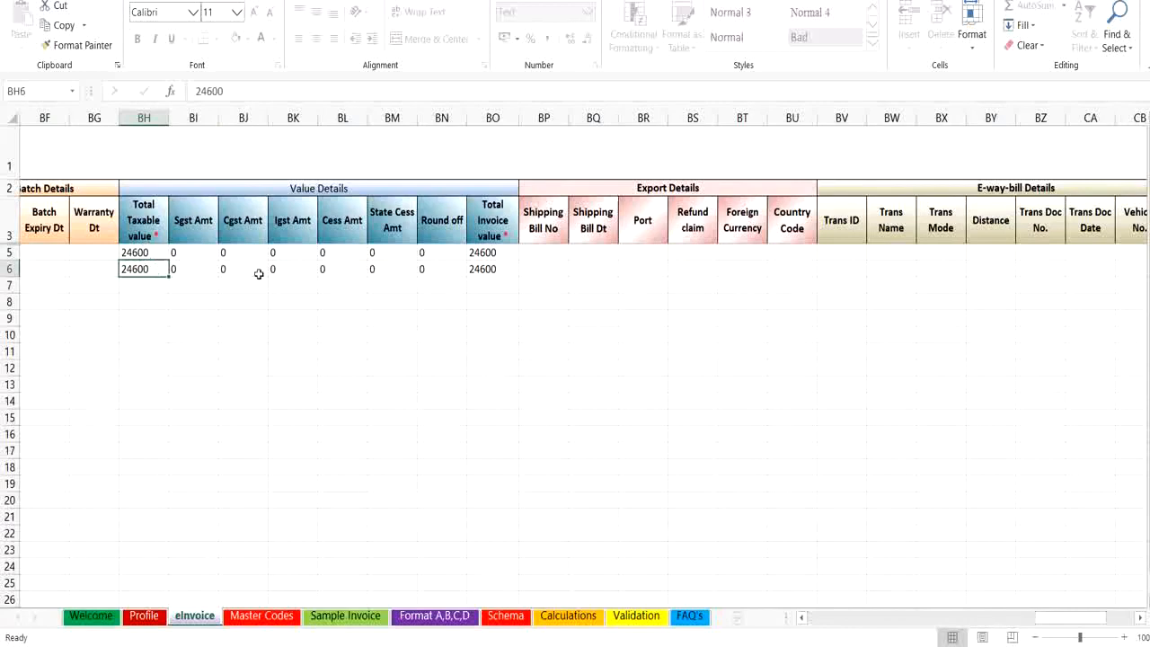
Check the Round off and Total Invoice value of the first invoice row and the Refund claim field of the second
click(454, 252)
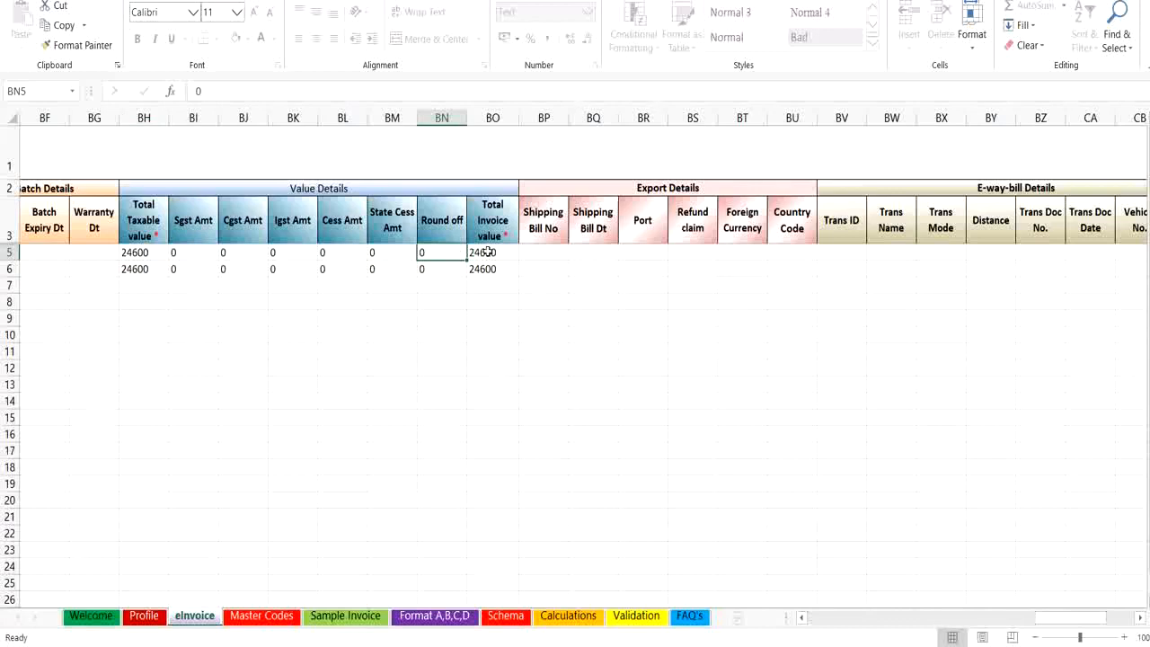
click(485, 251)
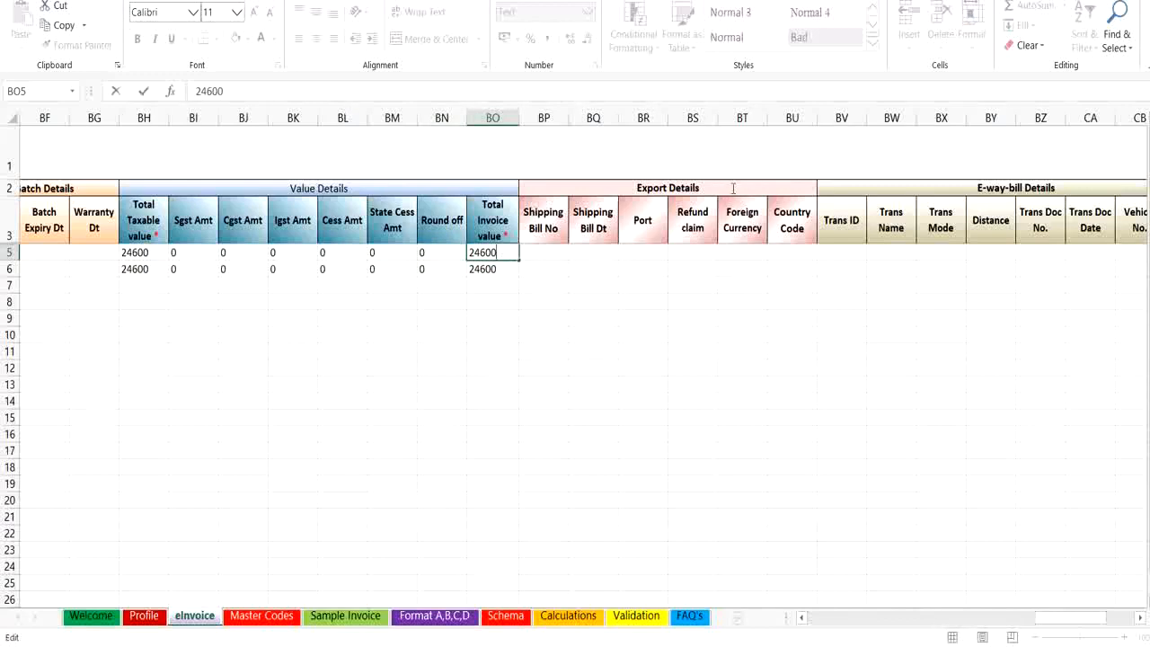
click(685, 267)
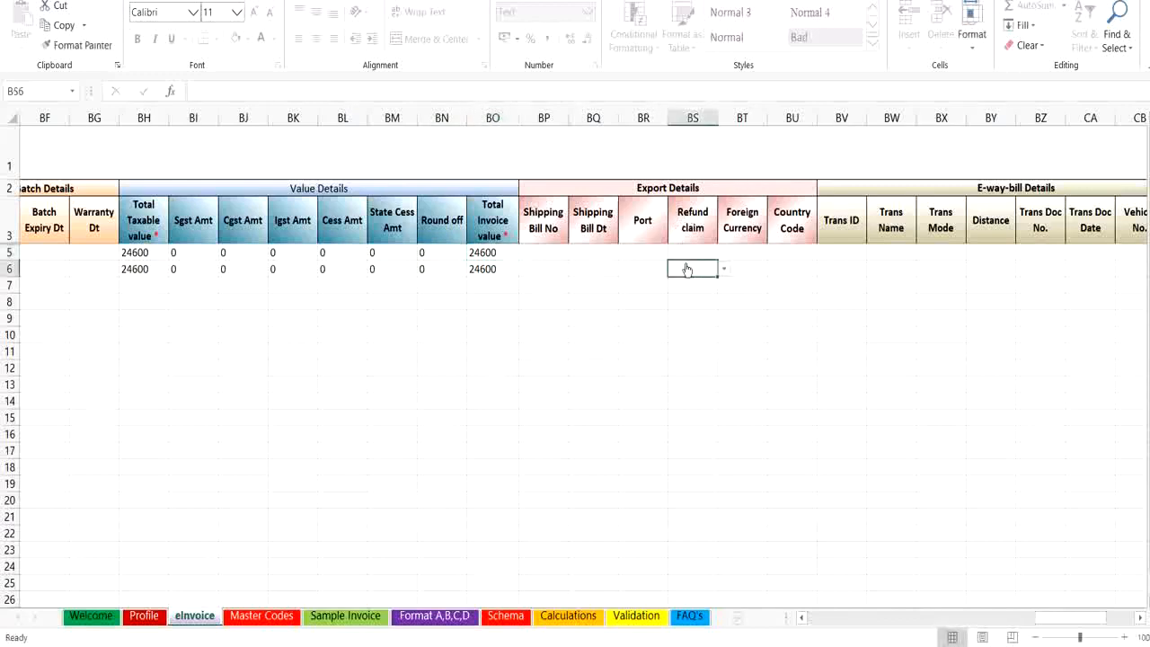
Check the Port field in Export Details and the Trans ID and Vehicle No. fields in E-way-bill Details of the first invoice row
click(659, 252)
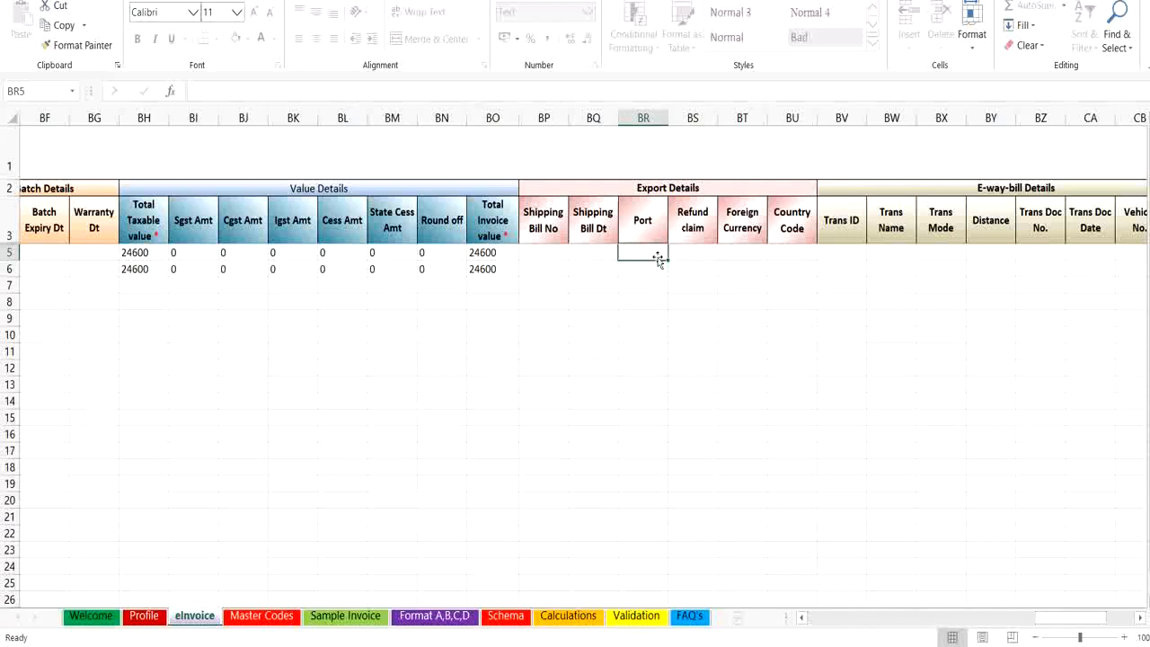
drag(1062, 620, 1091, 620)
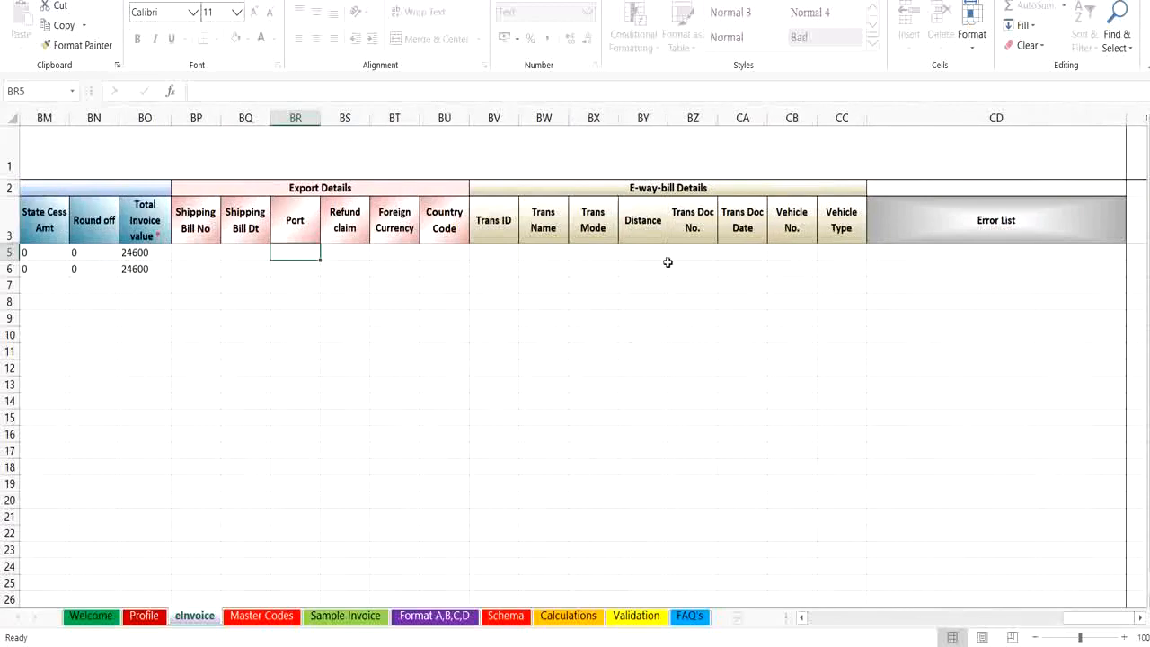
click(502, 259)
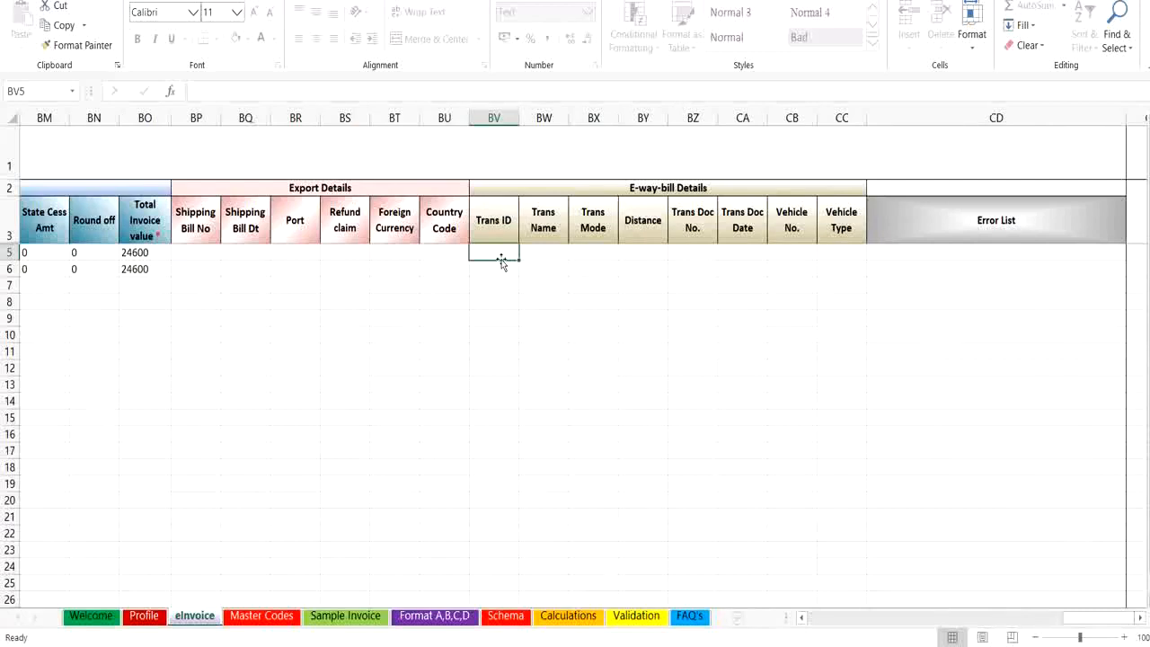
click(788, 258)
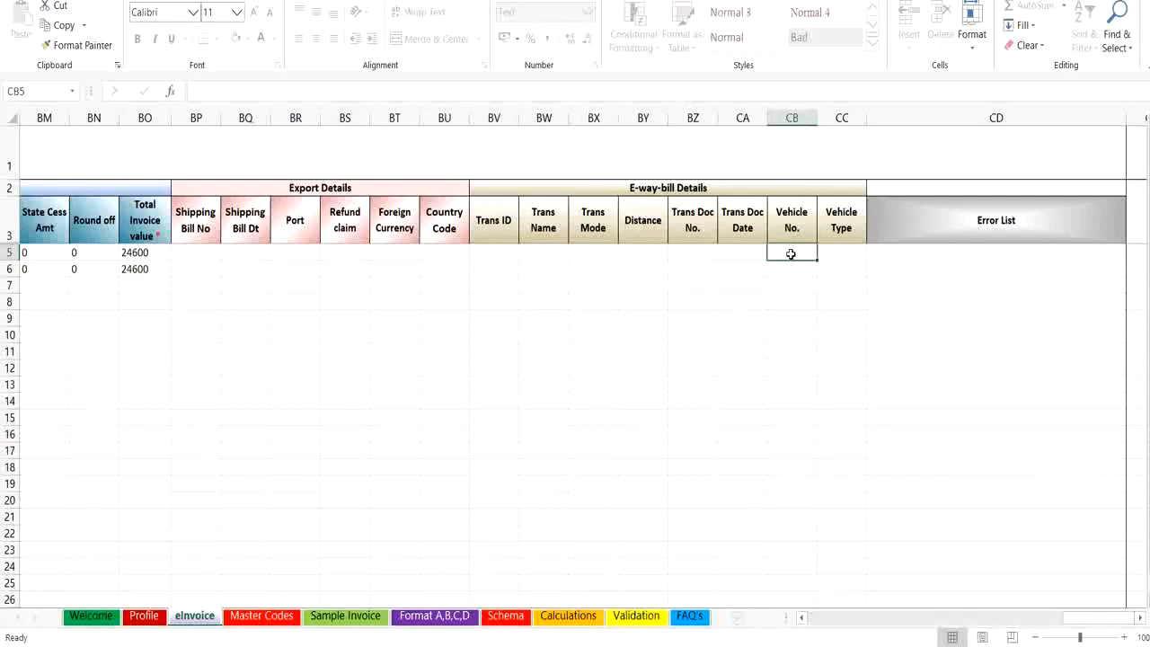
Validate the eInvoice sheet data and check the Error List column after the E-way-bill Details
drag(1071, 627, 808, 632)
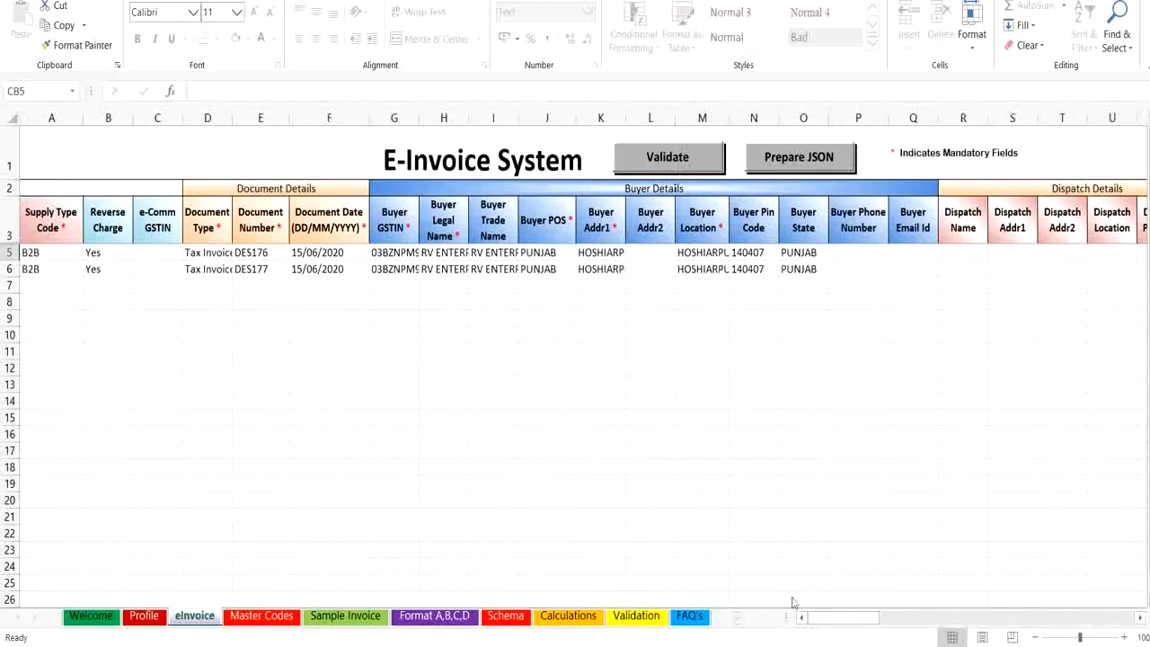
click(664, 159)
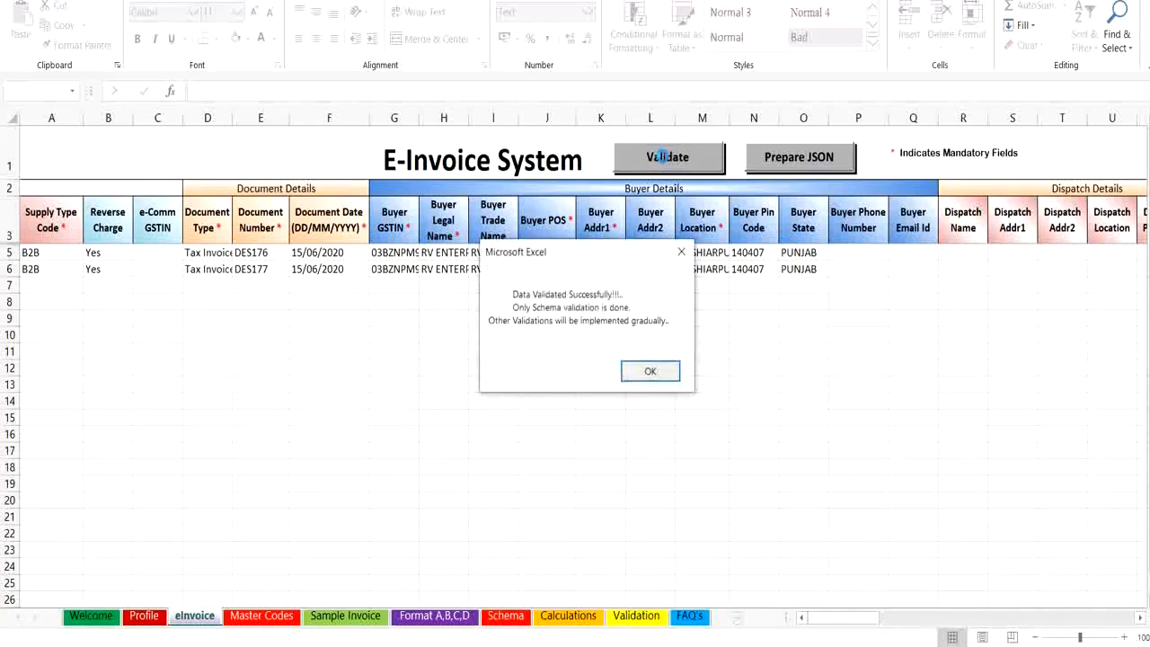
click(650, 372)
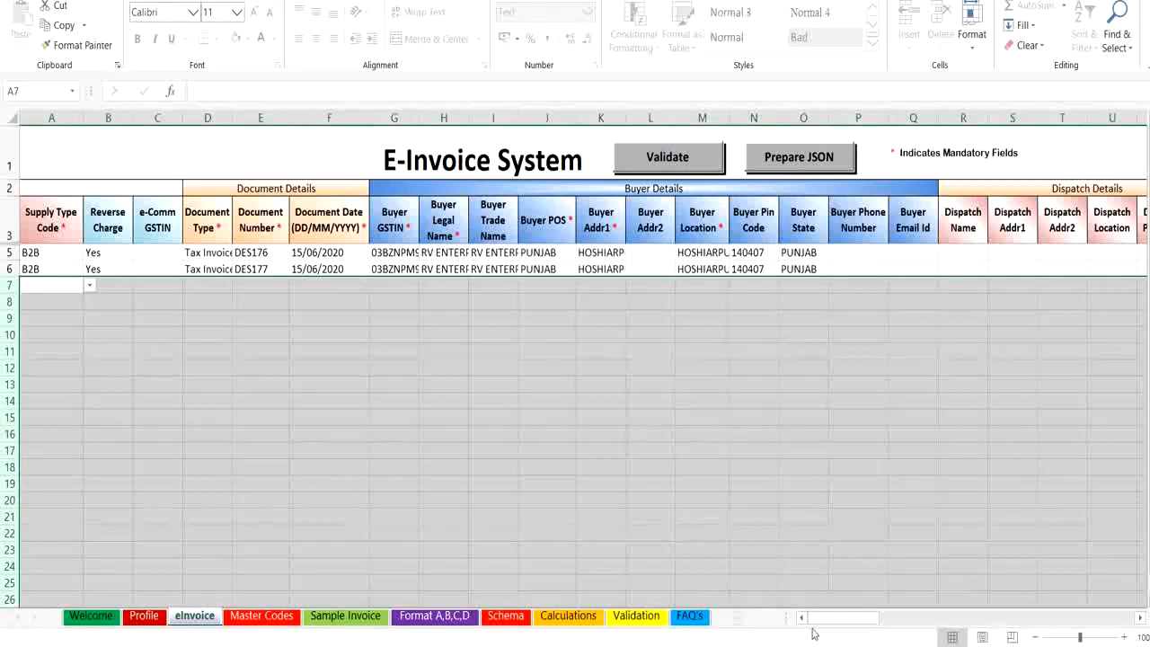
drag(825, 619, 1050, 623)
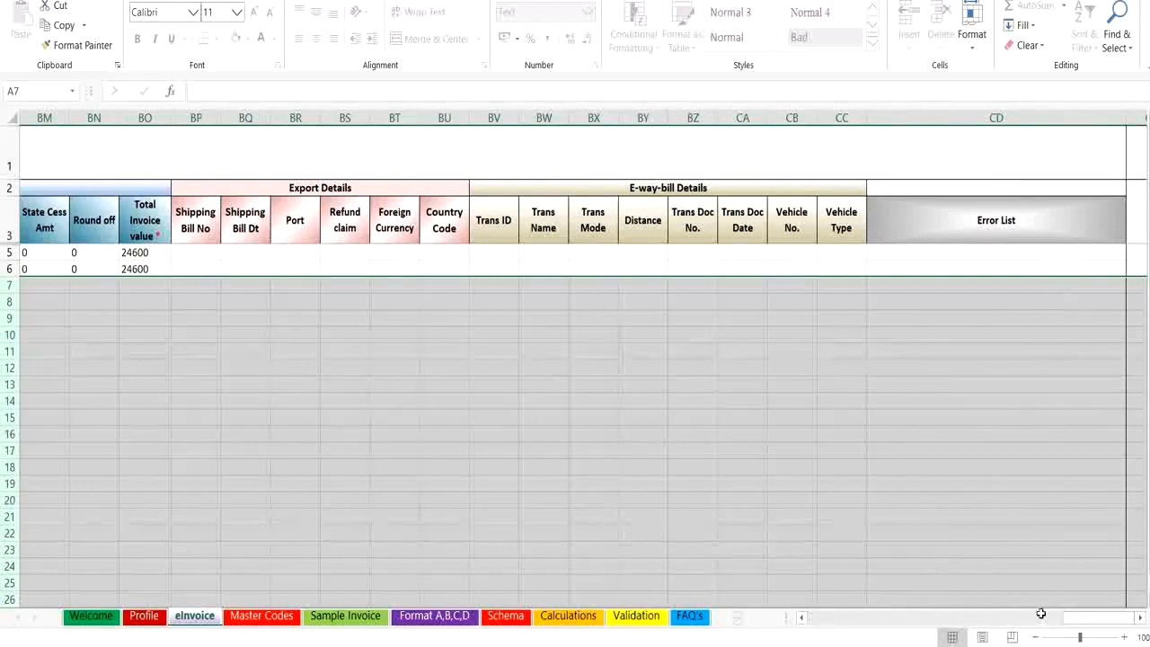
drag(1082, 623, 808, 622)
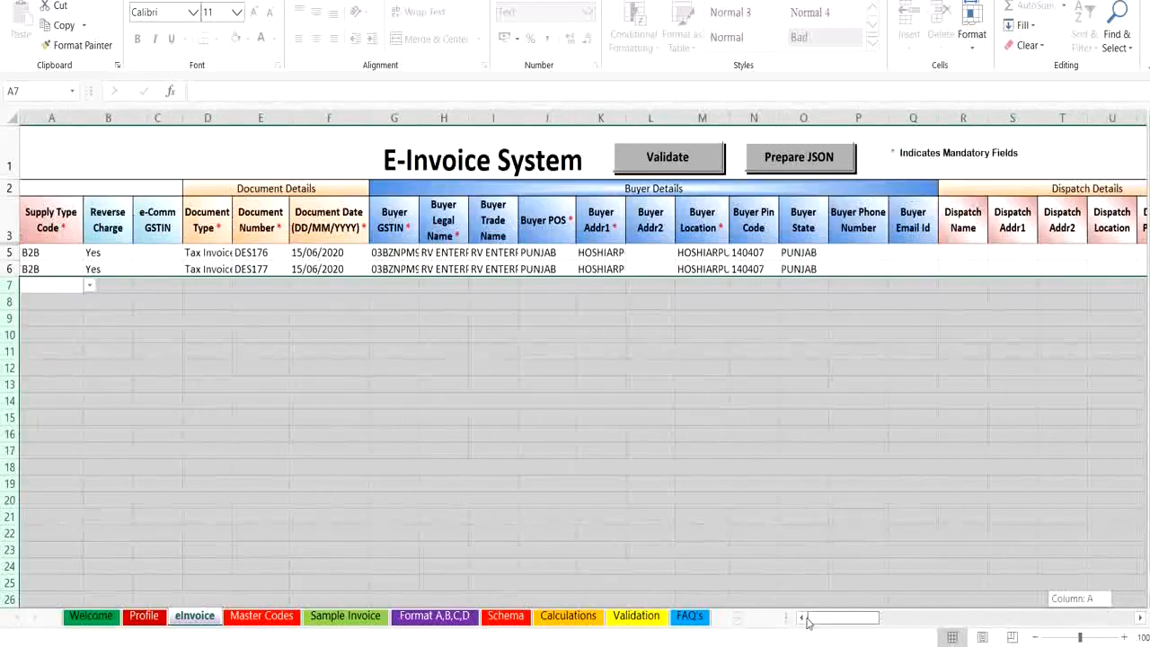
Prepare the JSON file from the two invoice rows on the eInvoice sheet
click(804, 162)
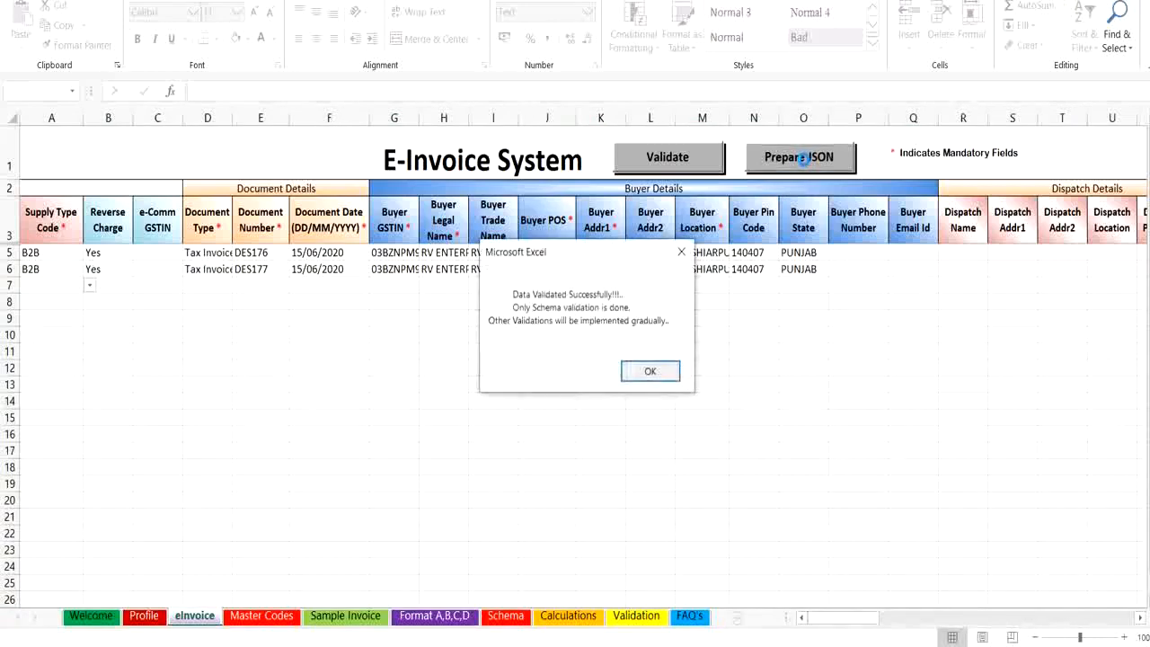
click(650, 371)
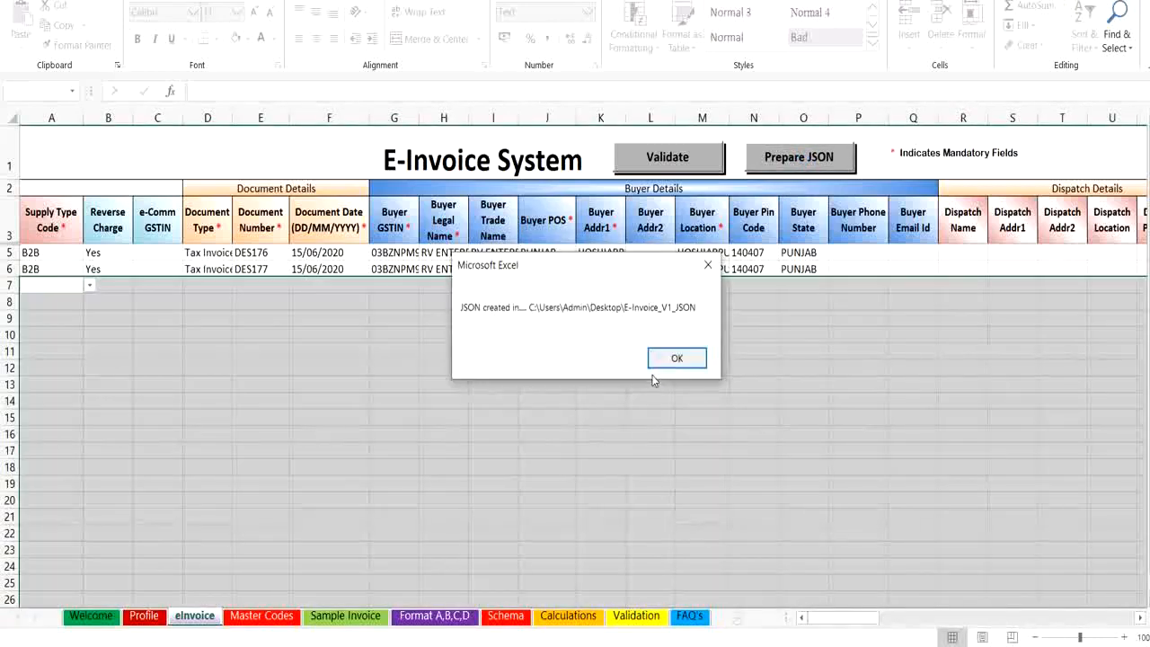
click(678, 358)
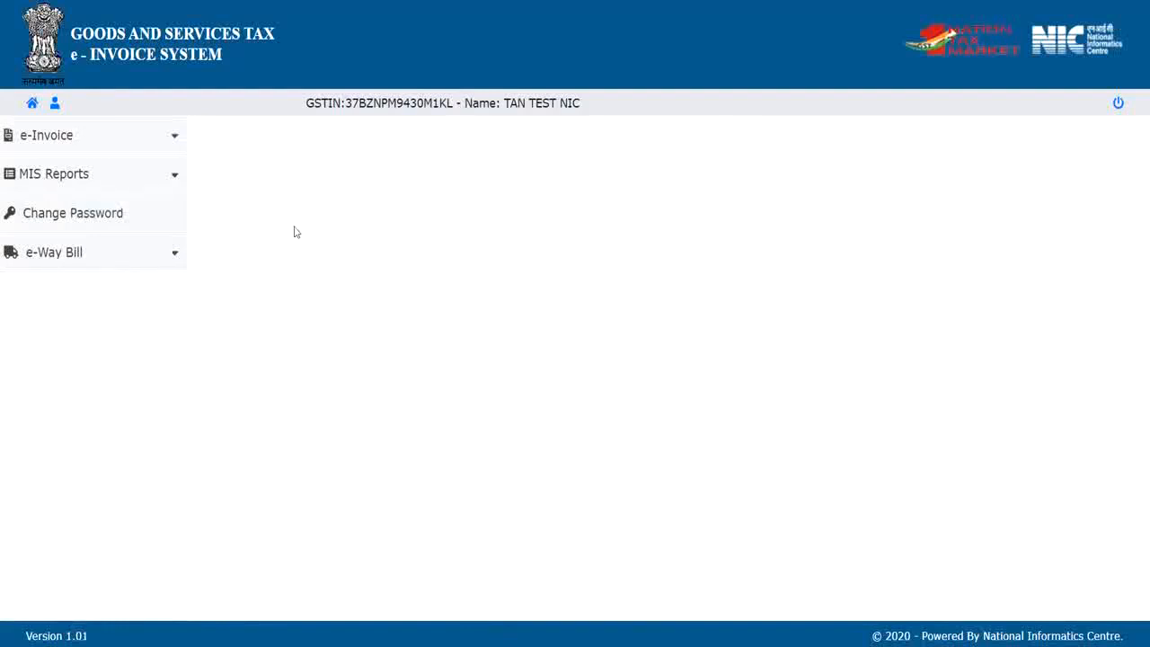
Switch to the e-Invoice System portal, bulk upload E-INVOICE_V1_JSON.json from the Desktop, and review the uploaded invoice details
click(177, 141)
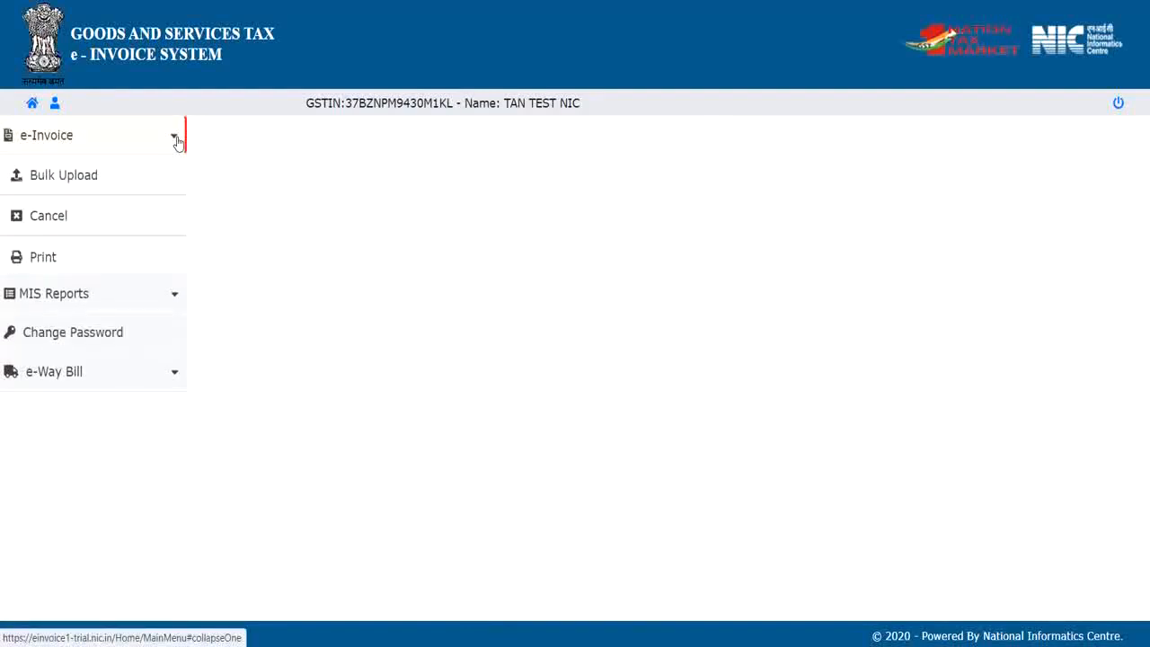
click(78, 181)
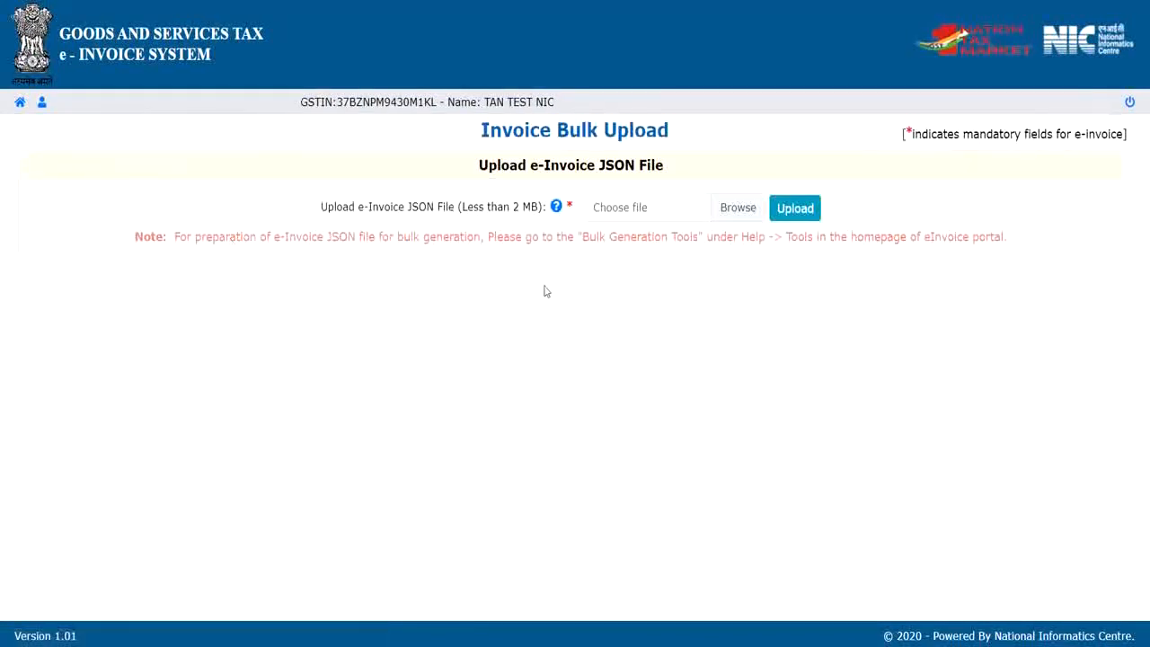
click(739, 207)
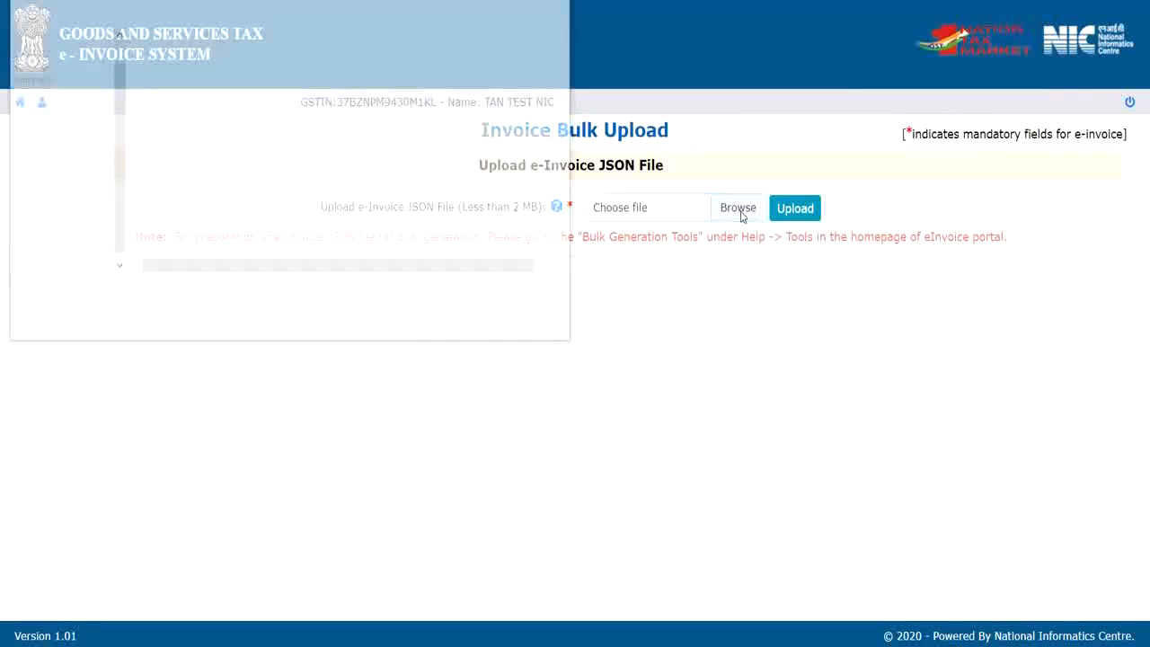
click(70, 39)
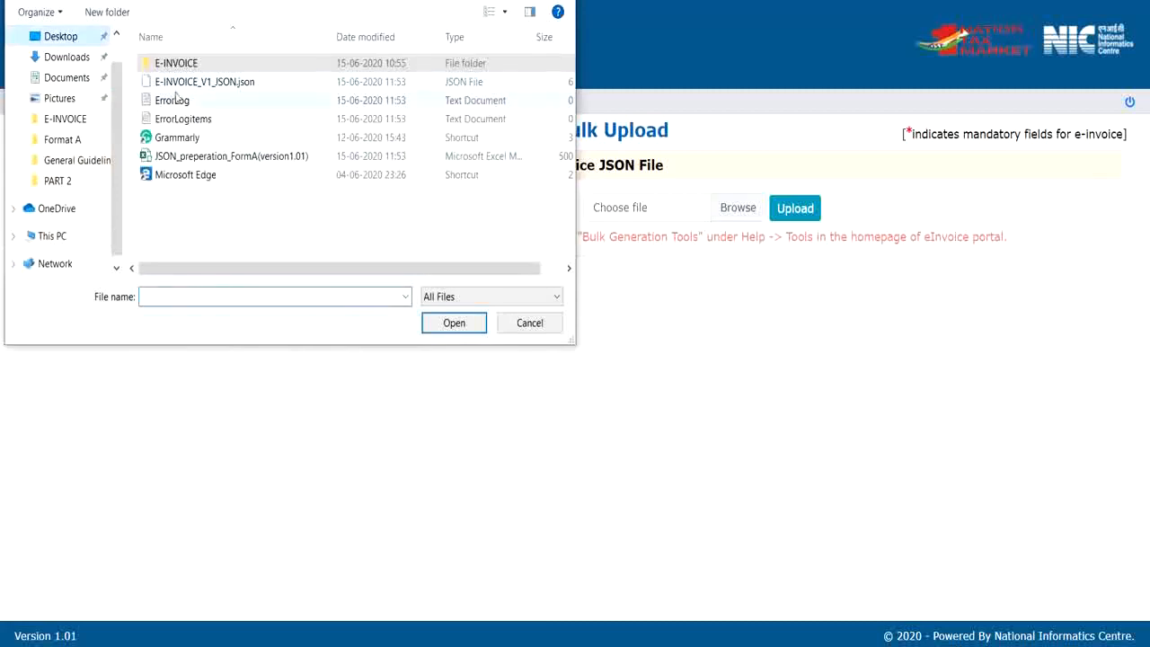
double_click(200, 84)
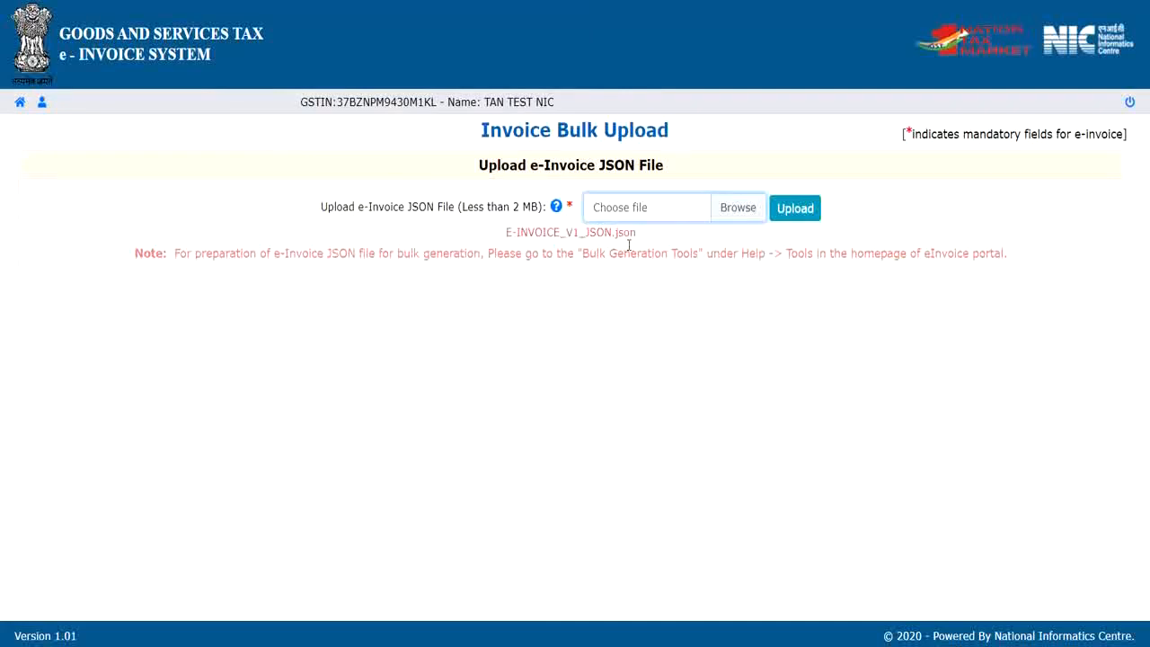
click(793, 212)
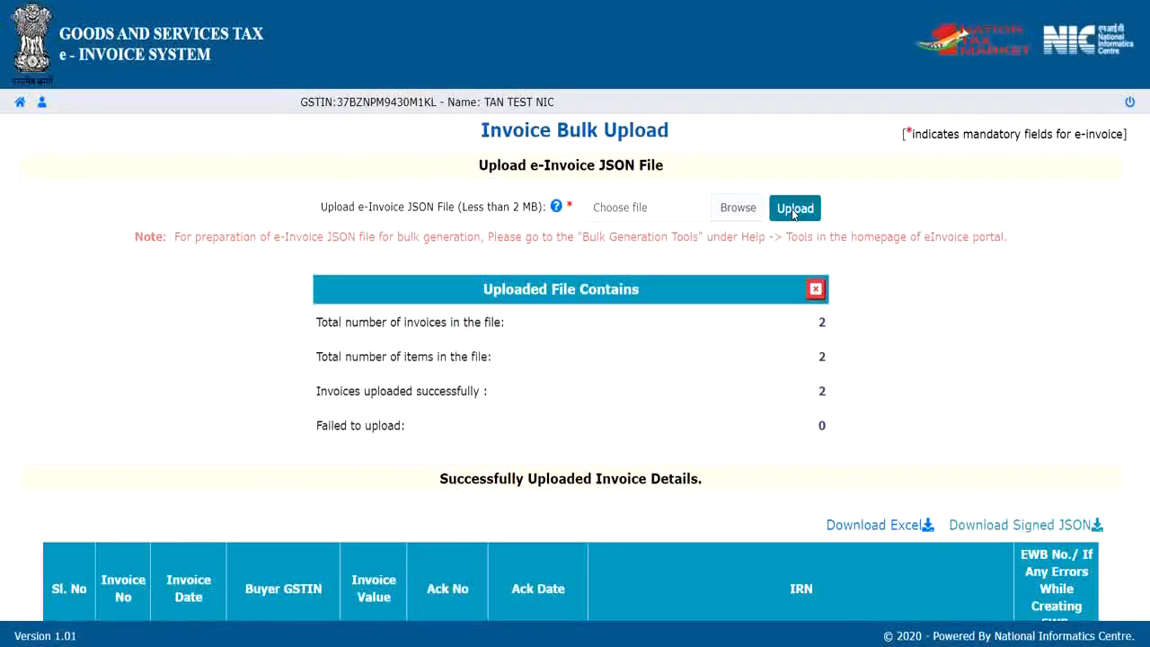
scroll(791, 213, down, 2)
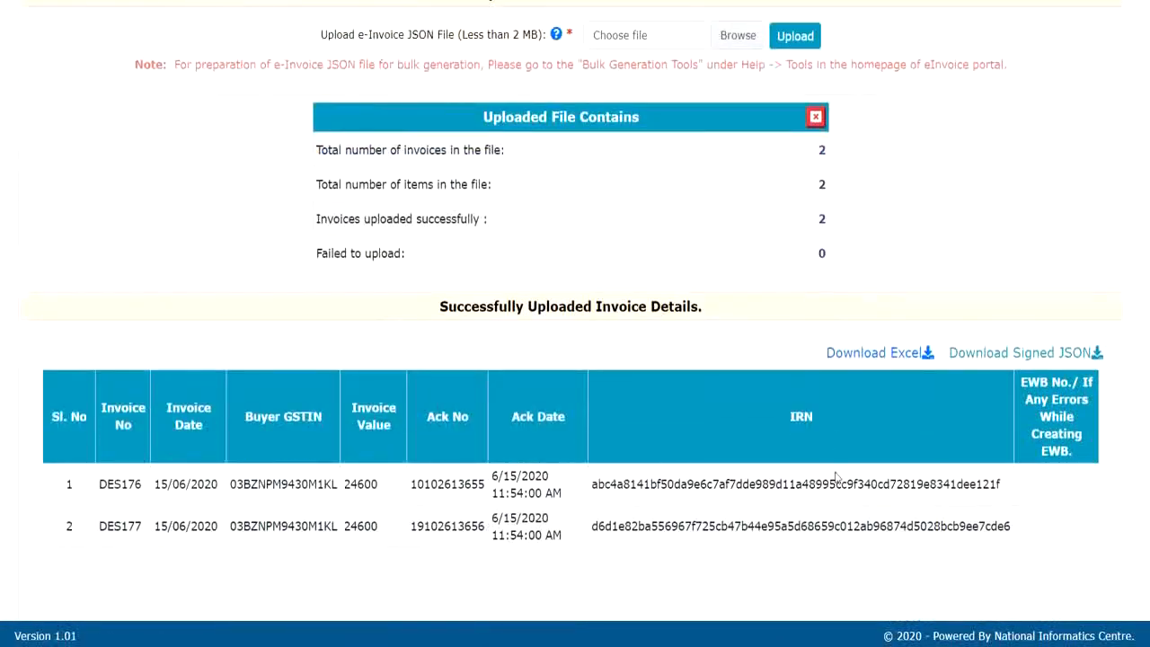